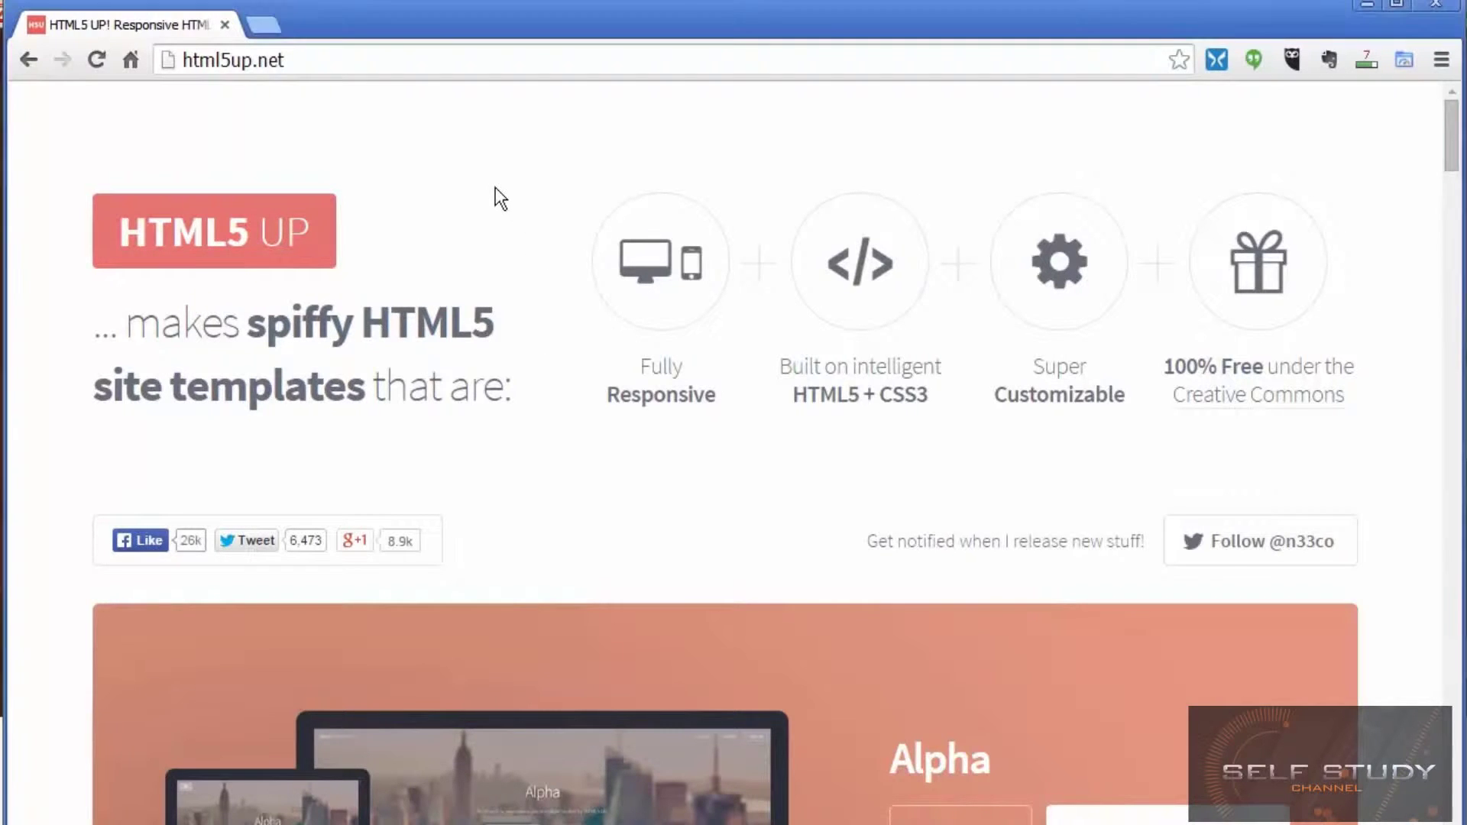
Step: Scroll down the html5up.net template gallery to the Alpha template
scroll(547, 238, down, 5)
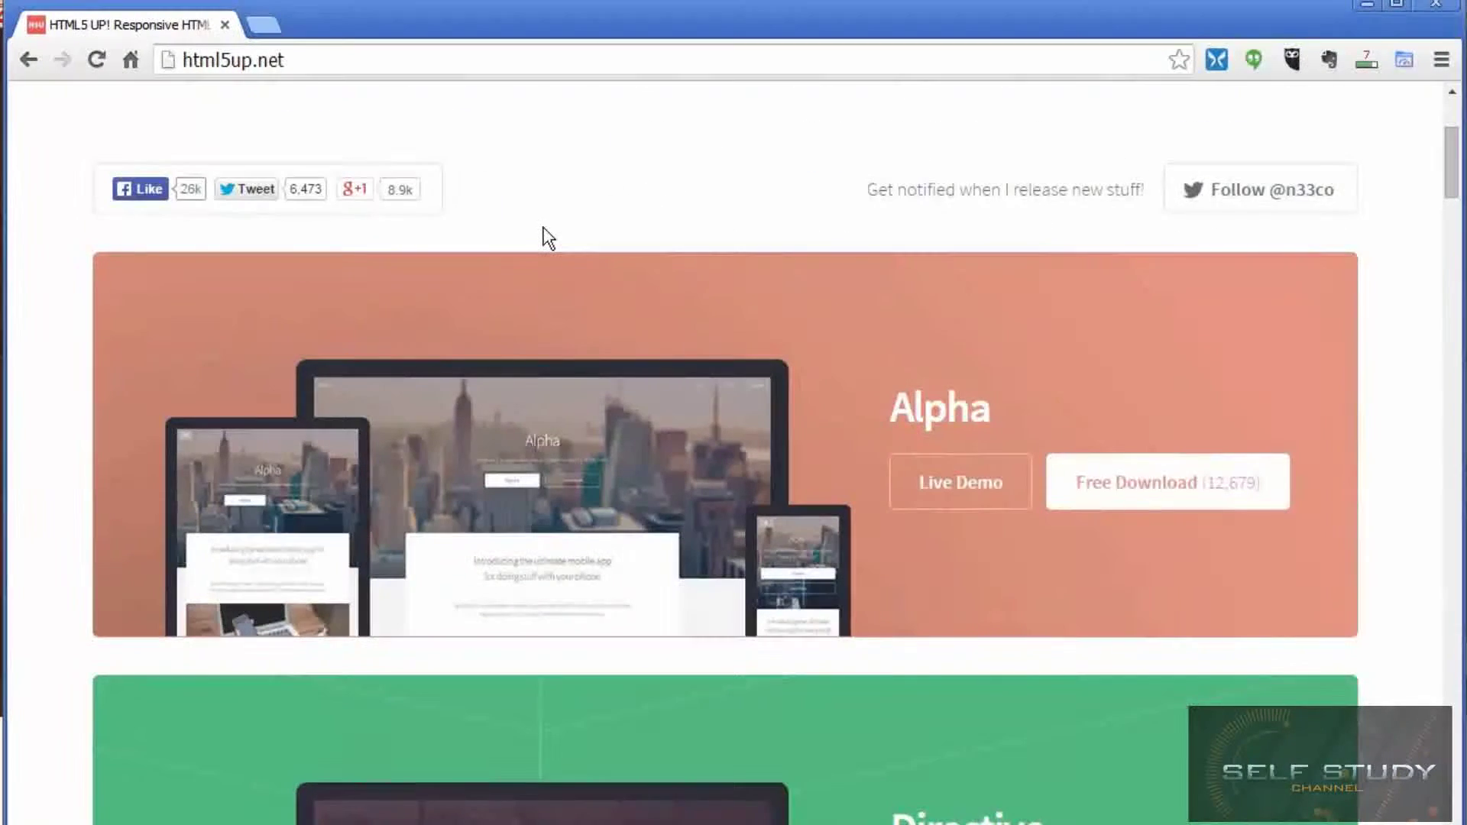
Step: Open the Alpha live demo, scroll through its page, and switch the preview to Tablet width
scroll(547, 232, down, 2)
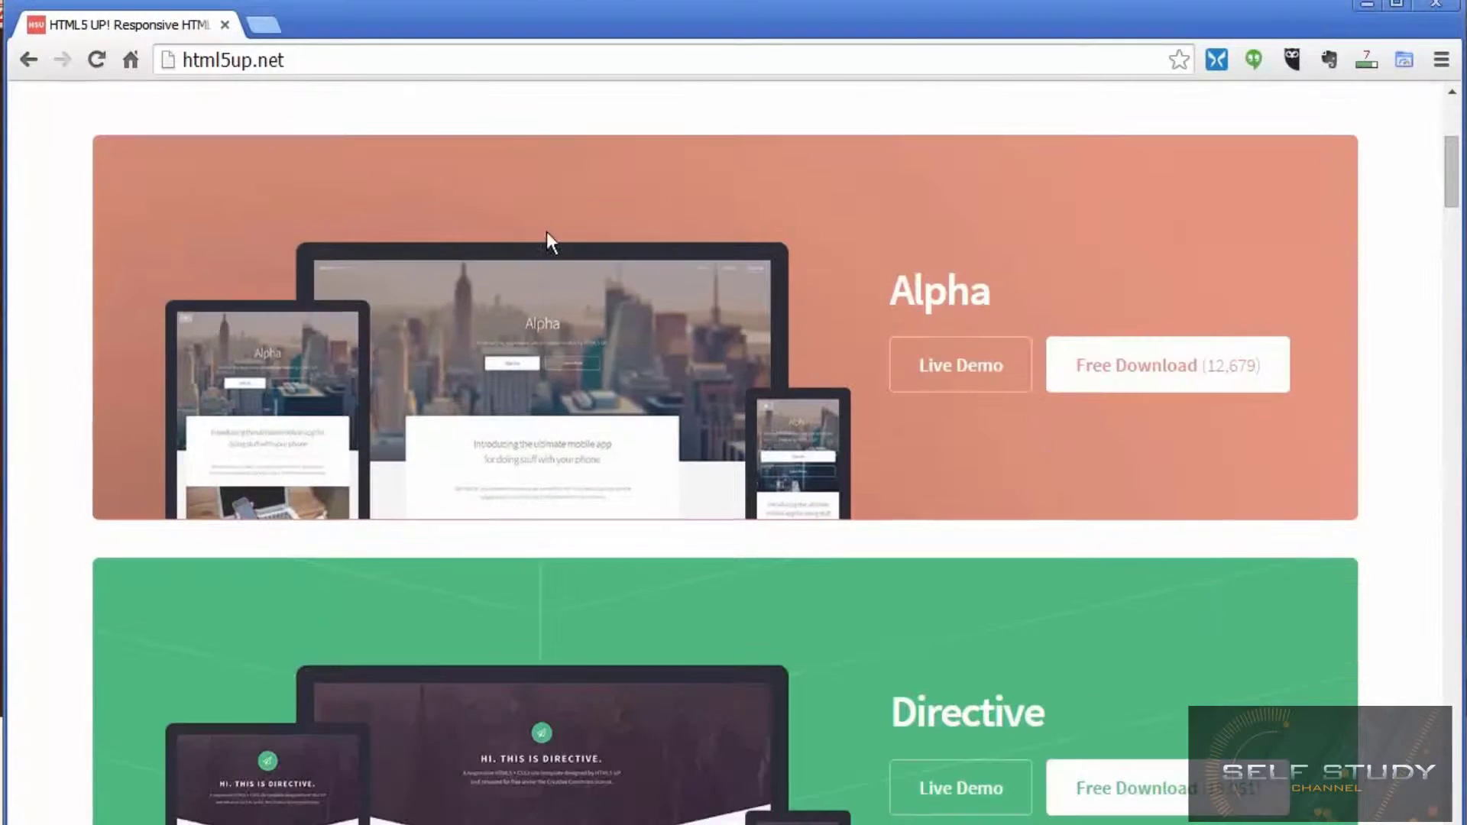
click(973, 371)
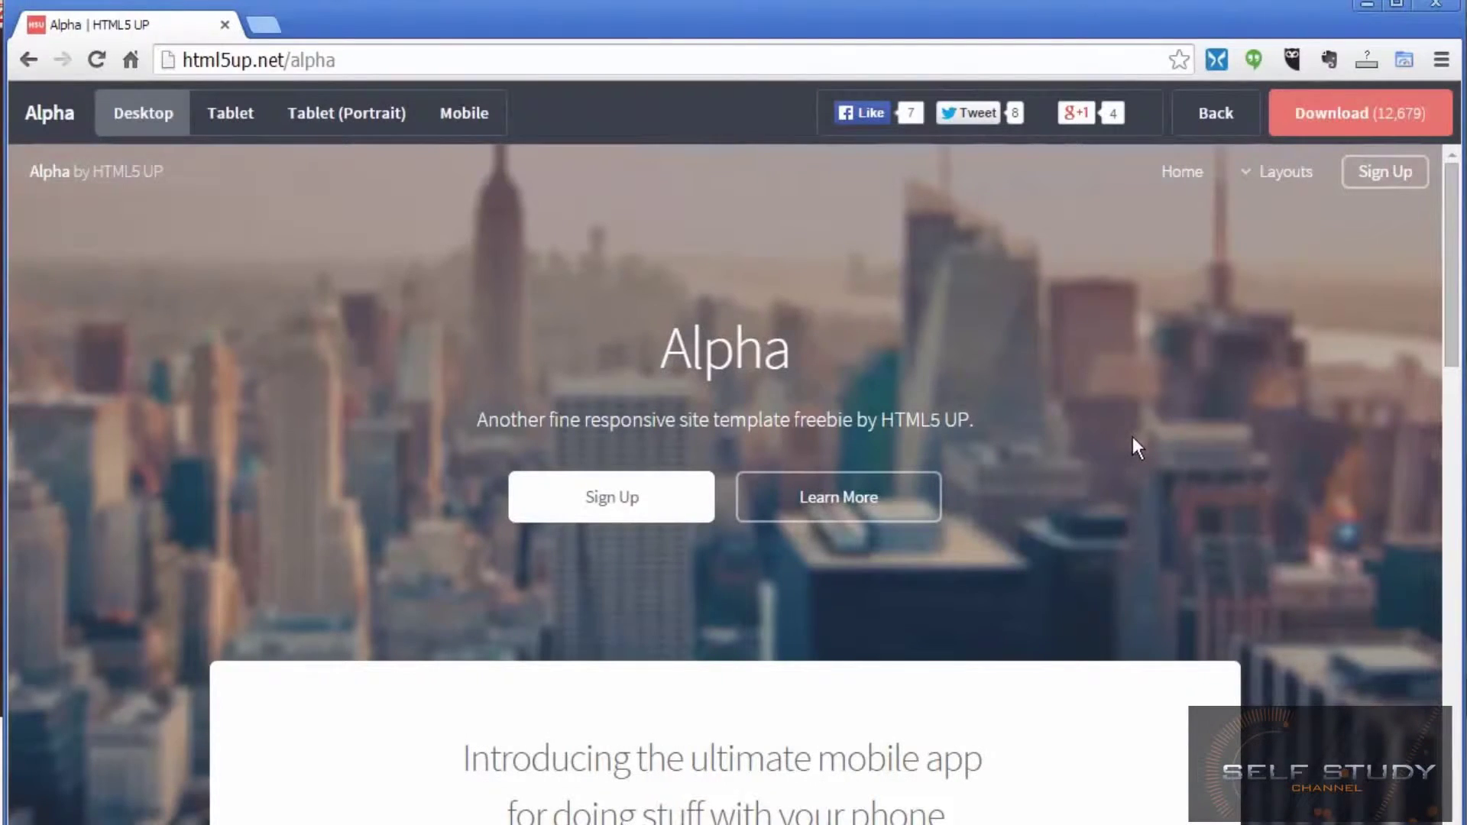
scroll(1132, 438, down, 3)
scroll(1132, 438, up, 3)
scroll(1133, 438, down, 5)
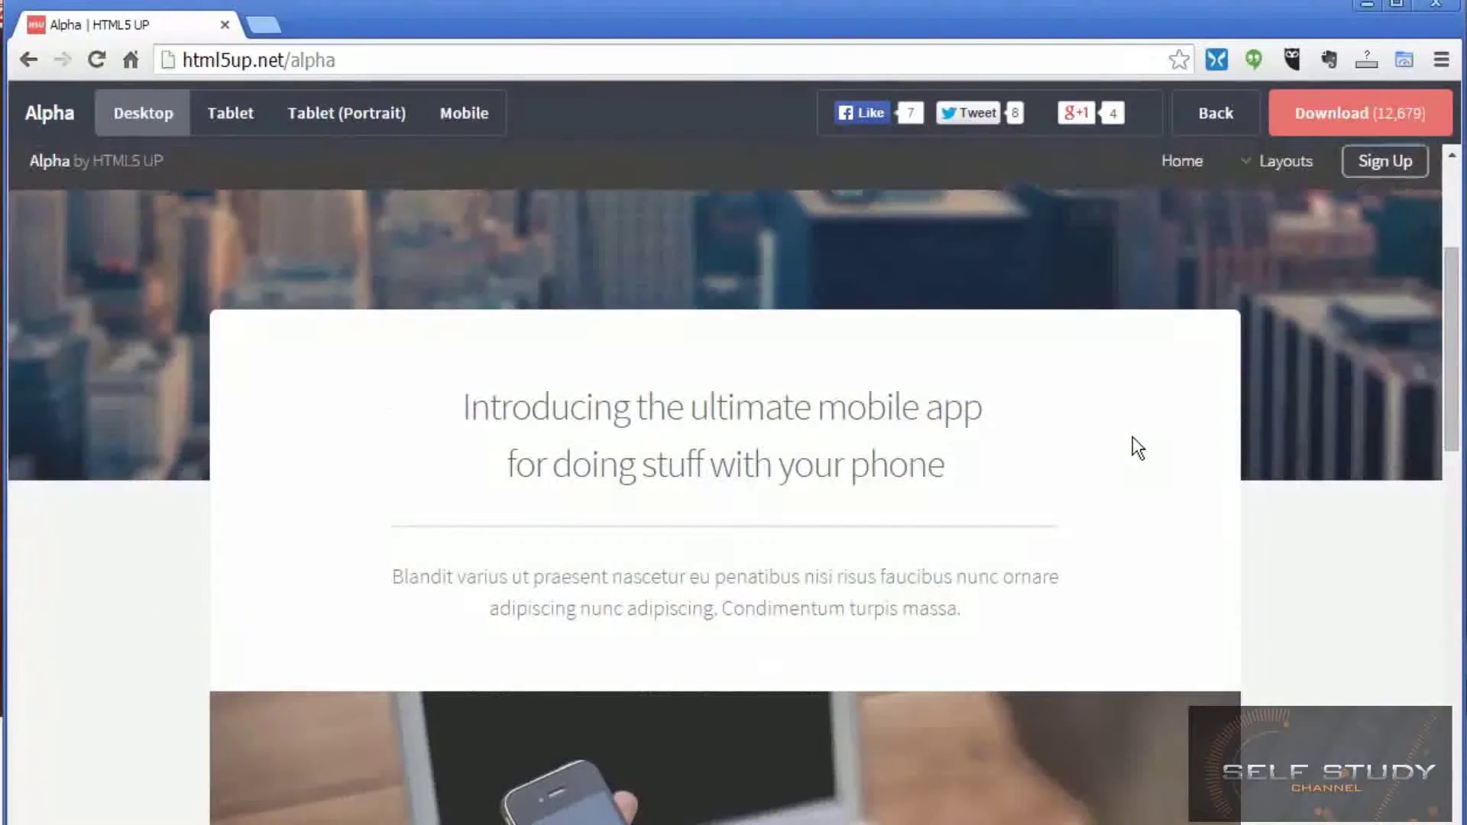
scroll(1132, 437, down, 3)
scroll(1132, 437, up, 3)
scroll(1132, 437, down, 19)
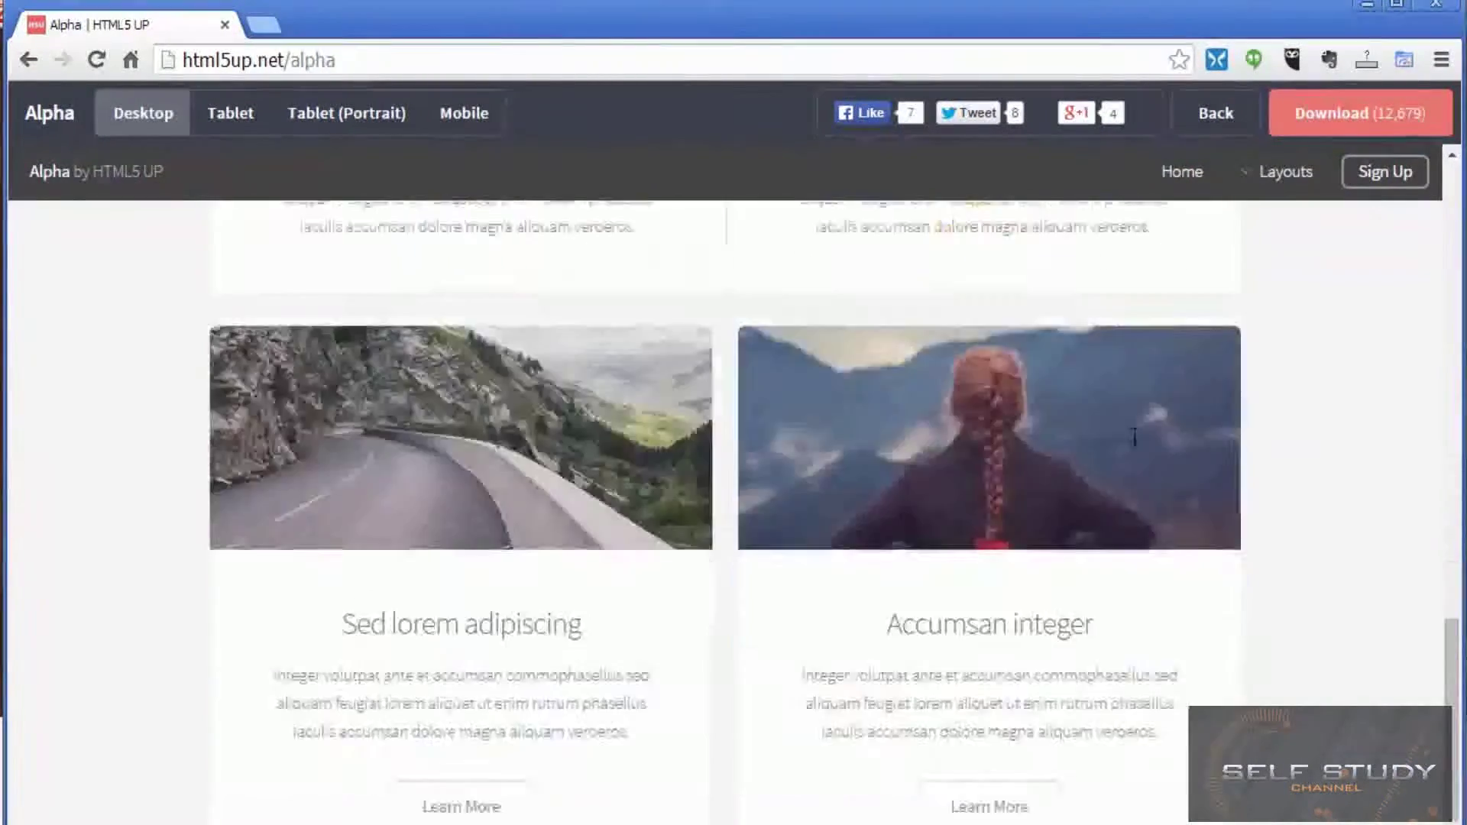
scroll(1134, 437, down, 7)
scroll(1132, 437, up, 15)
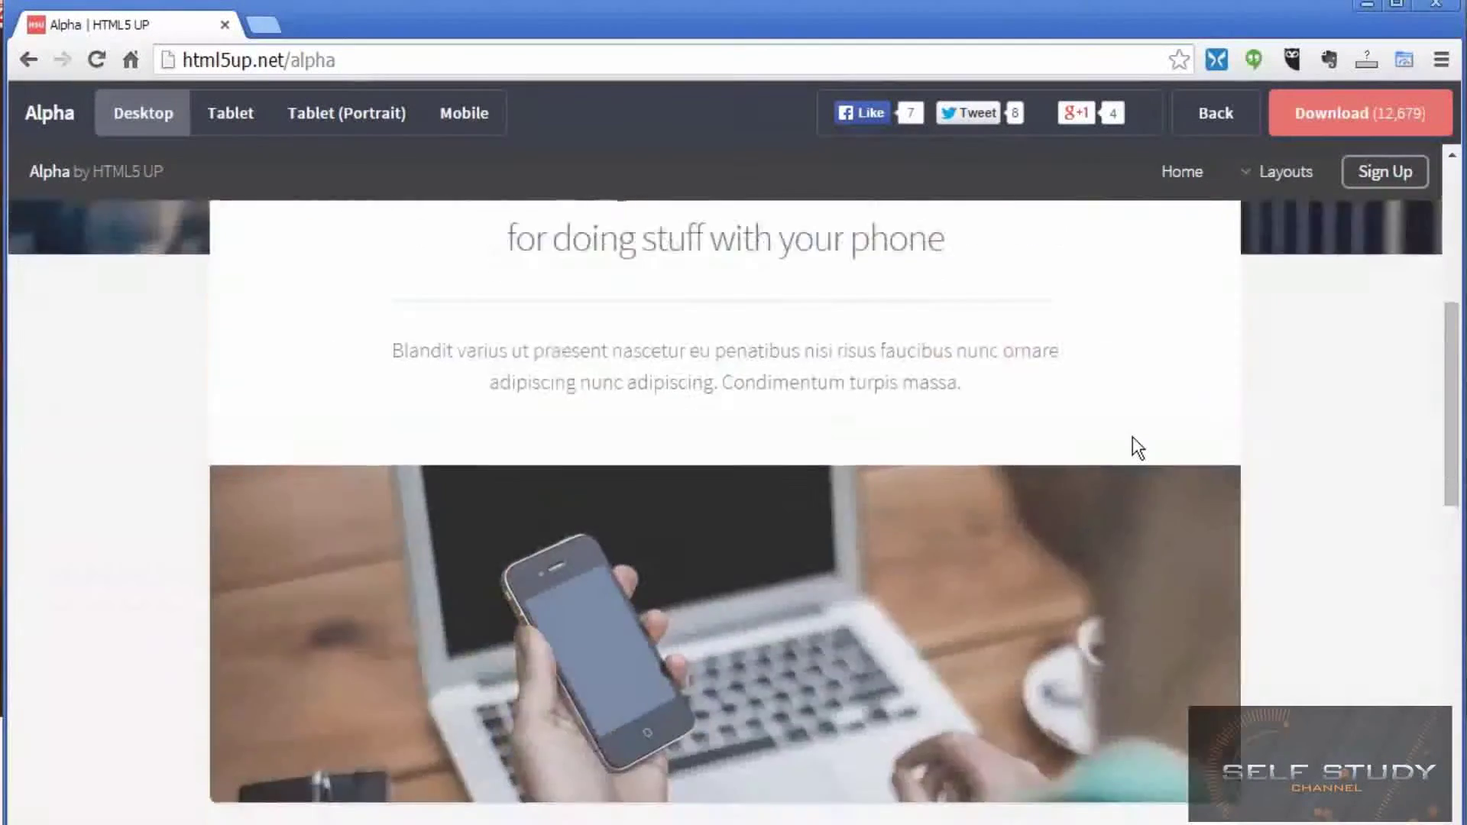
scroll(1132, 437, up, 8)
mouse_move(1296, 171)
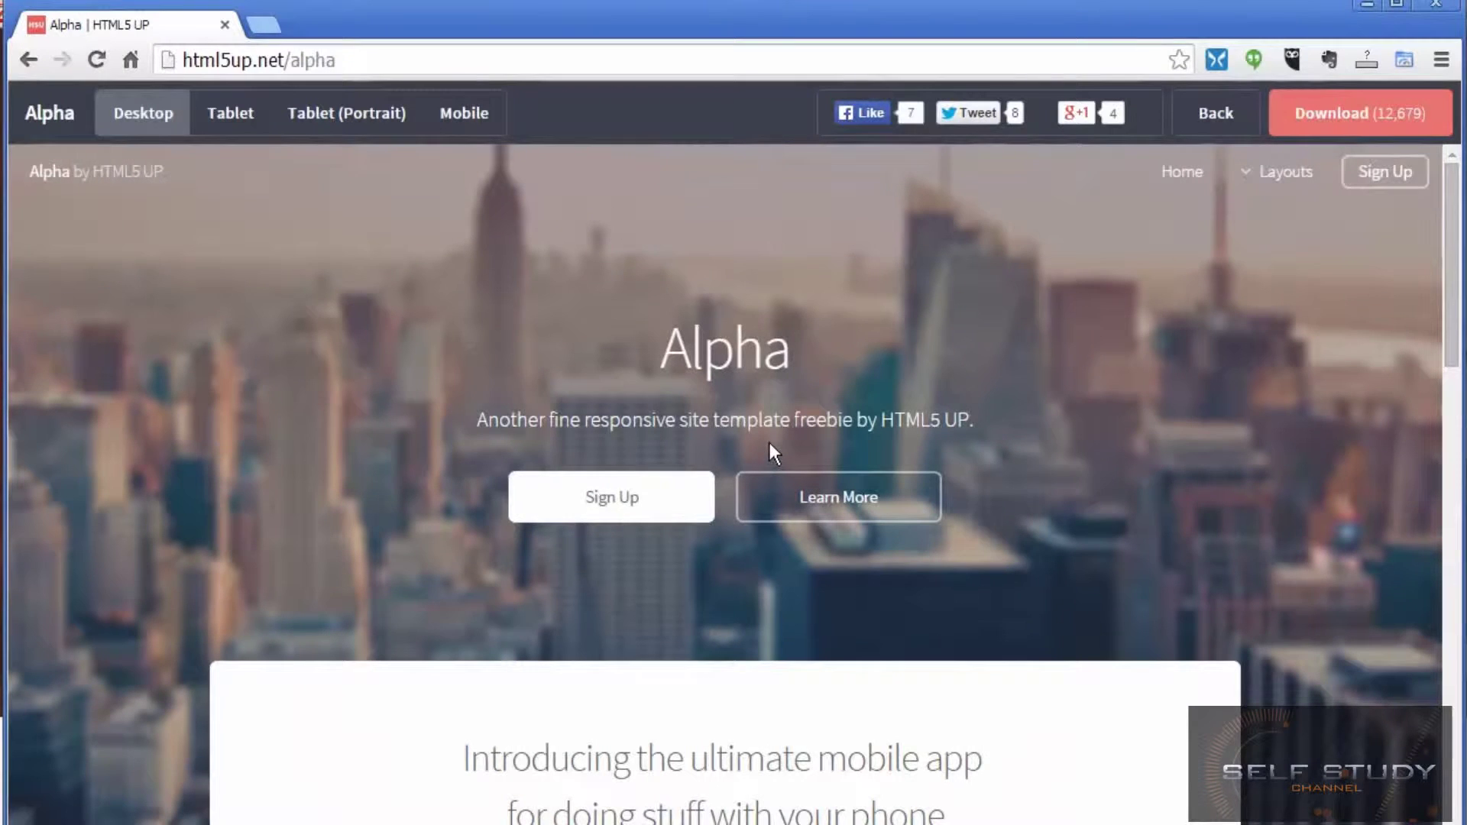
click(252, 128)
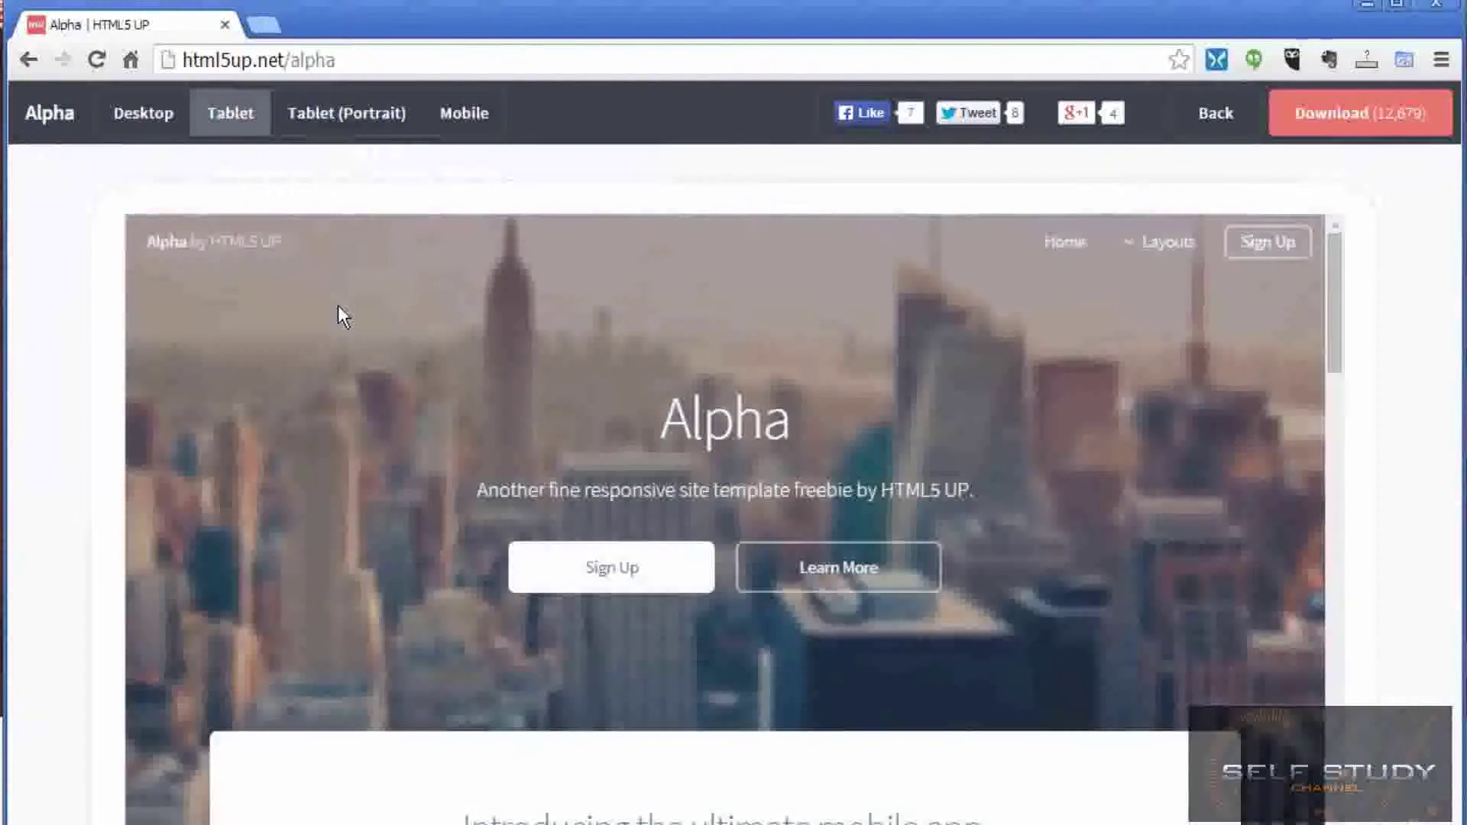
Step: Preview the demo at Tablet (Portrait) and Mobile widths, then download html5up-alpha.zip
scroll(844, 384, down, 10)
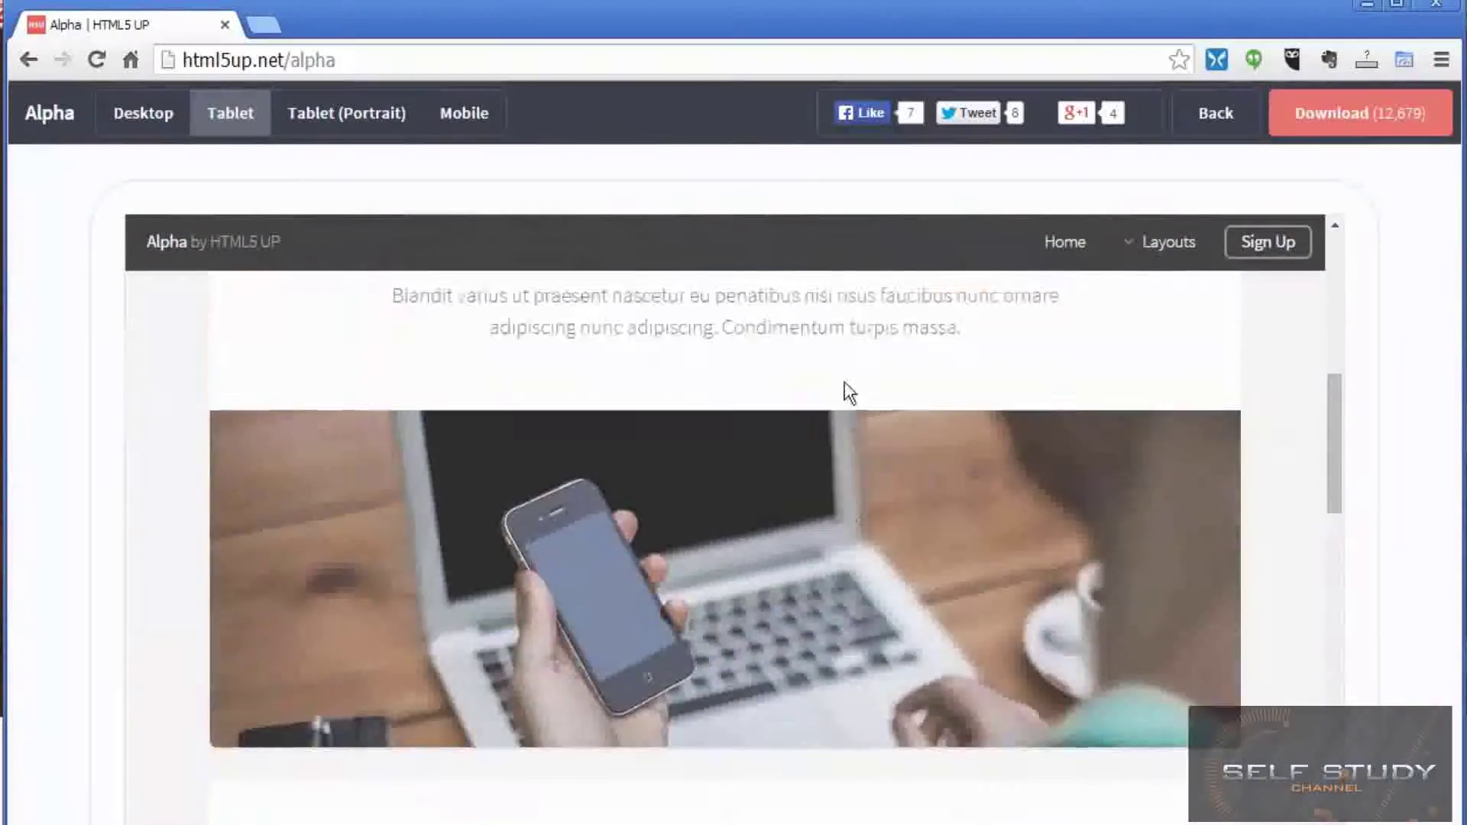
scroll(845, 390, up, 10)
click(370, 121)
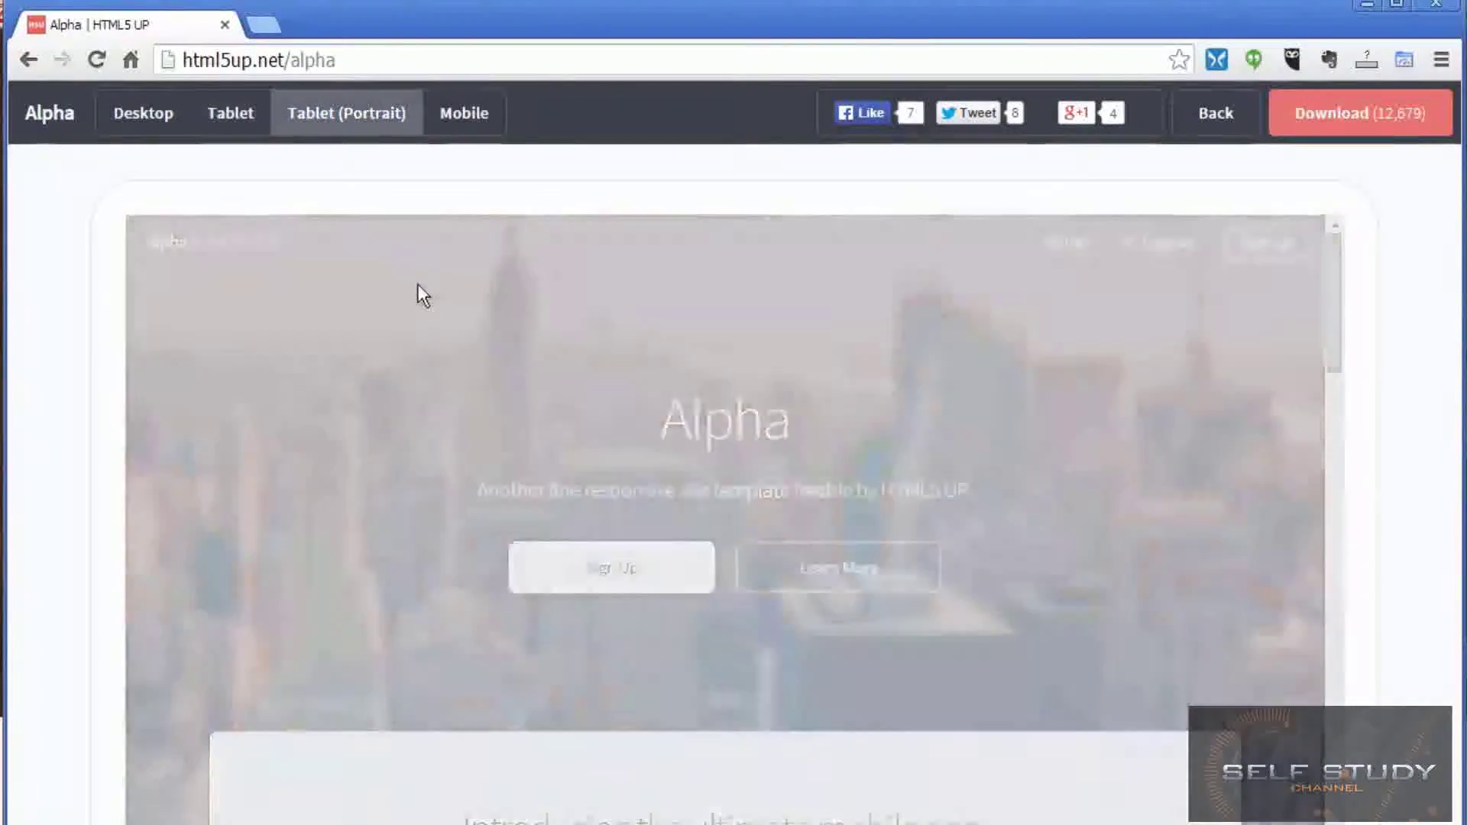
scroll(1089, 545, down, 10)
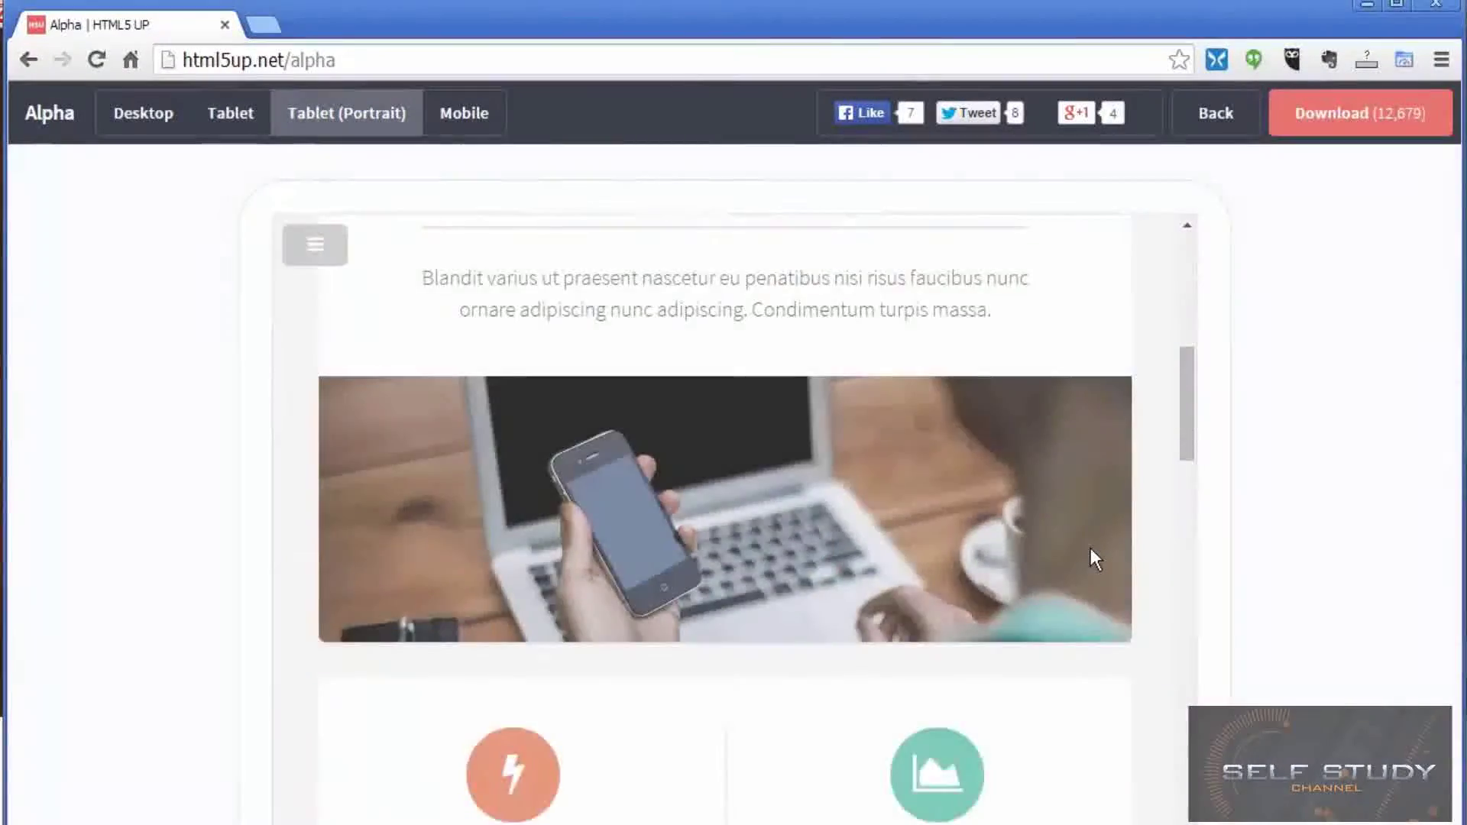
scroll(1092, 547, up, 8)
scroll(1094, 547, up, 5)
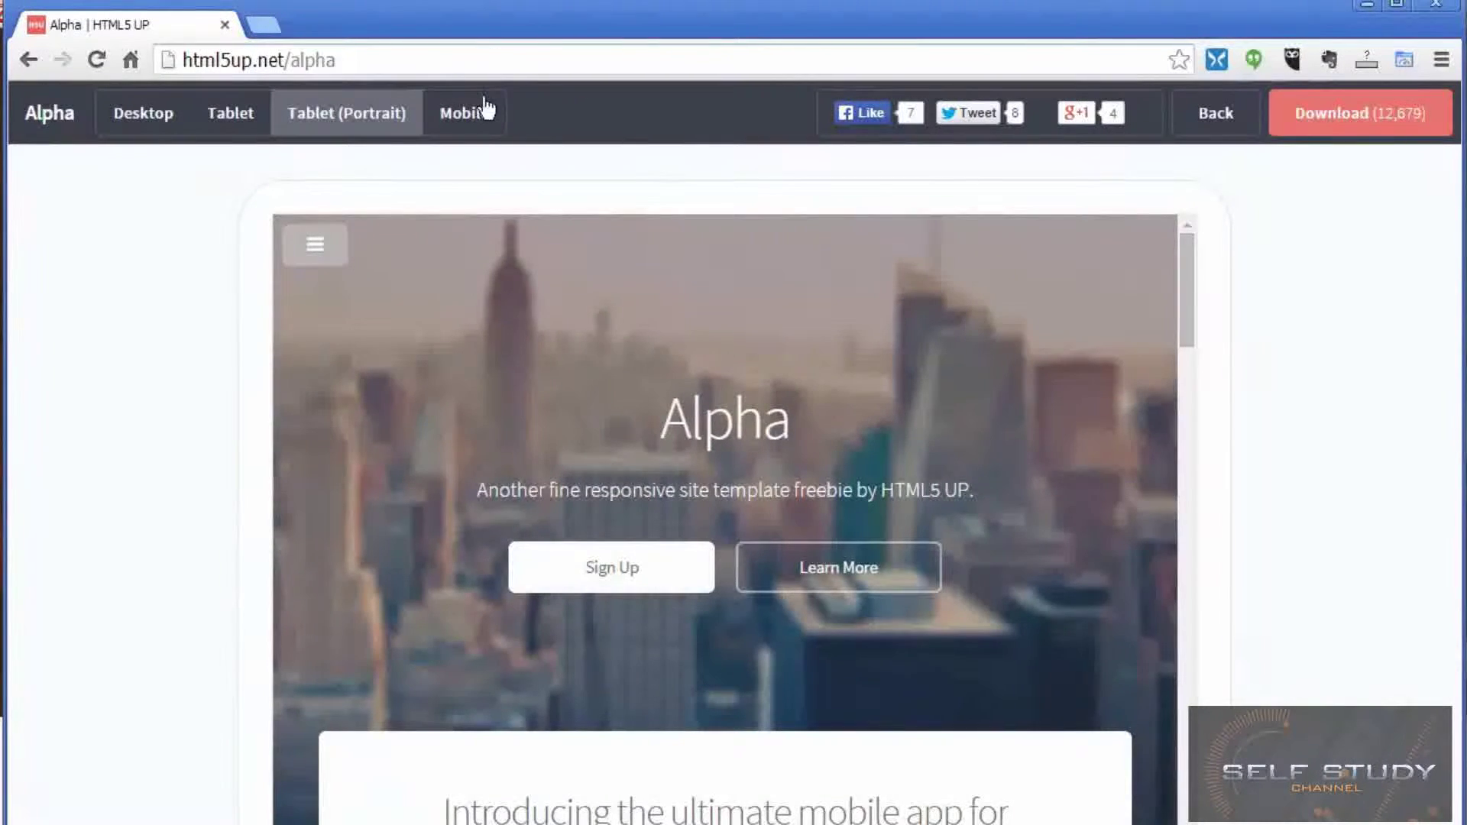
click(468, 113)
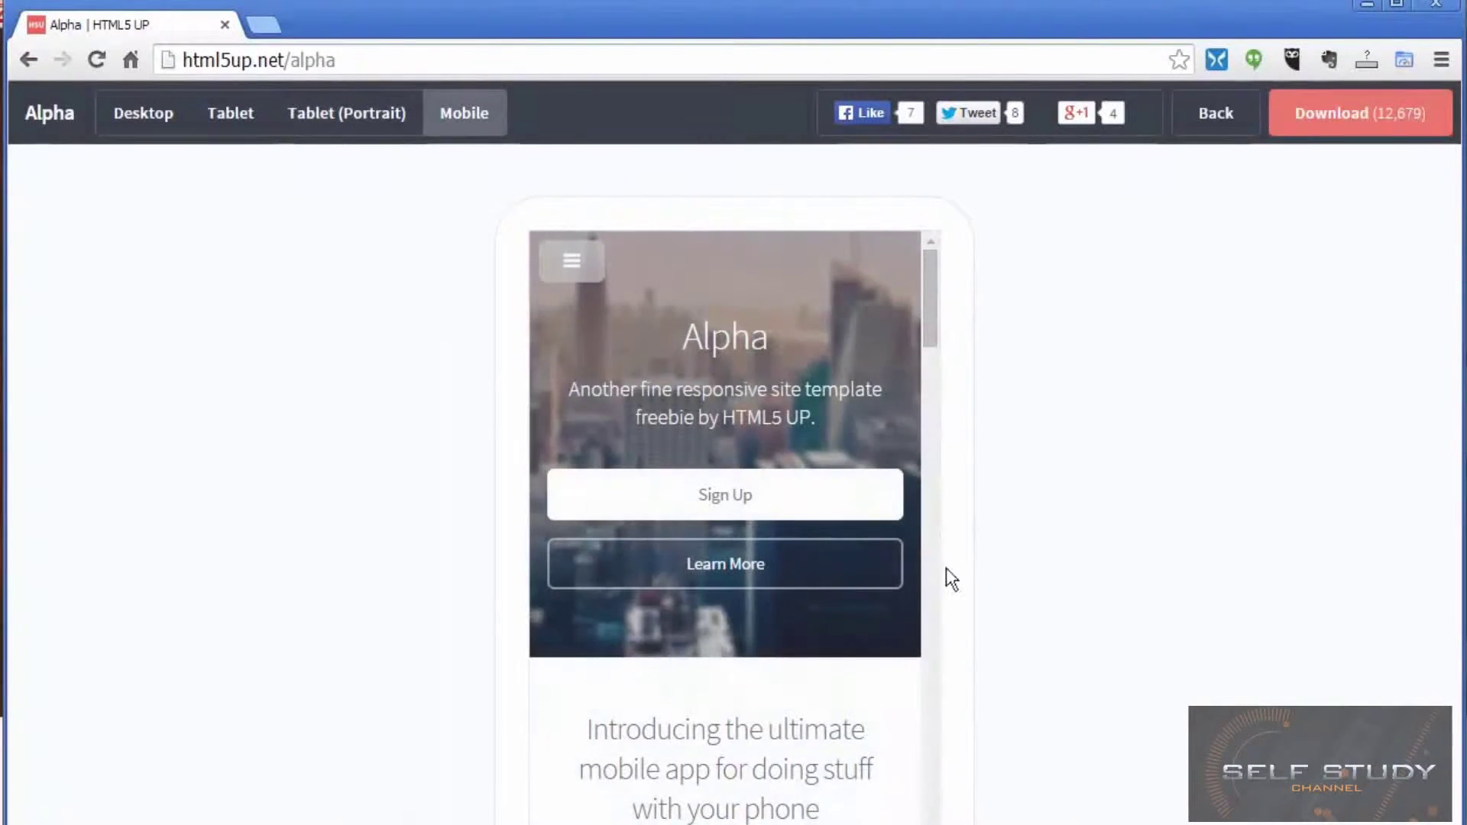
mouse_move(929, 321)
mouse_down()
mouse_move(936, 603)
mouse_move(934, 326)
mouse_up()
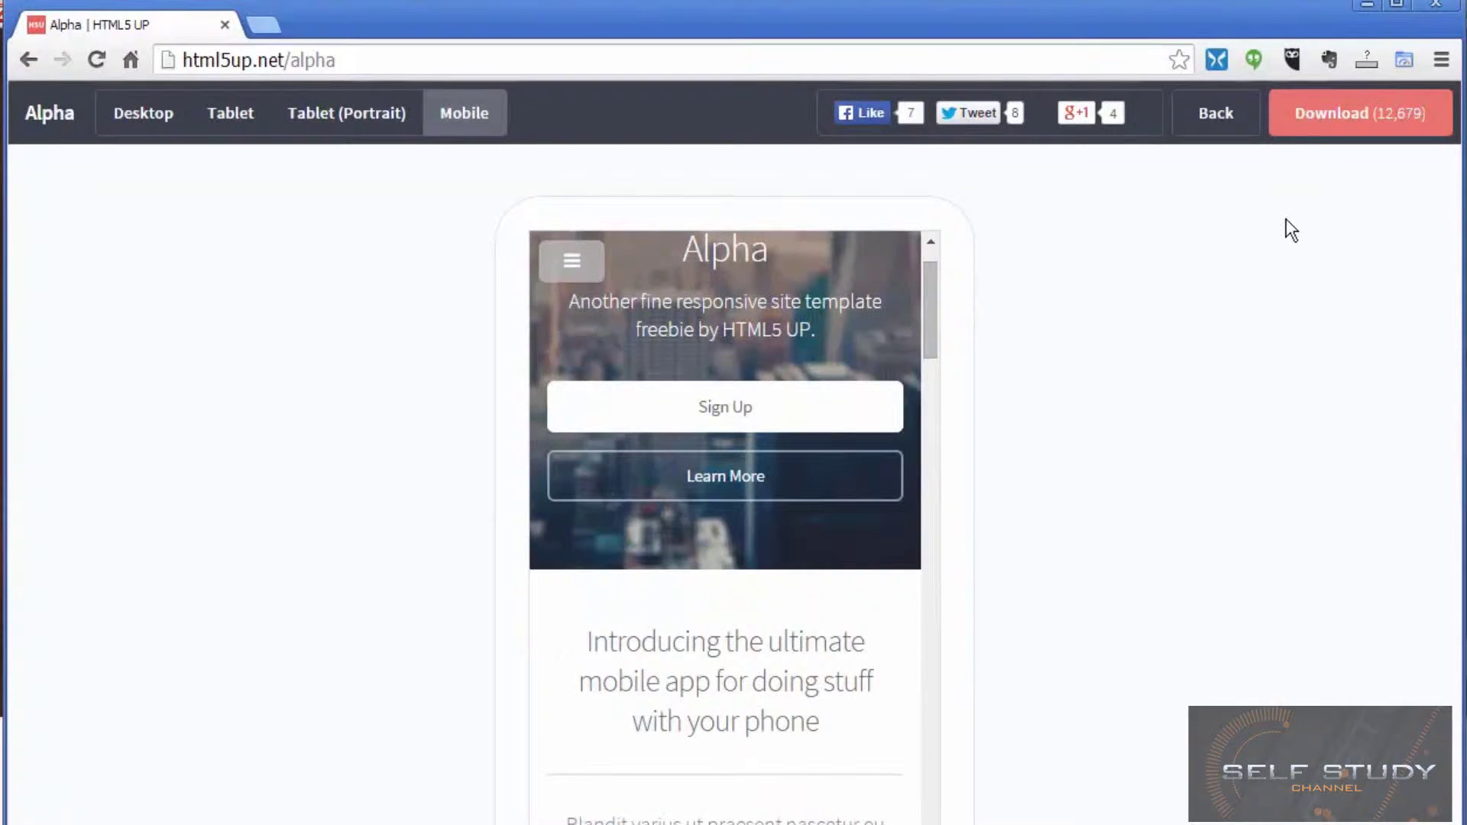
click(1330, 117)
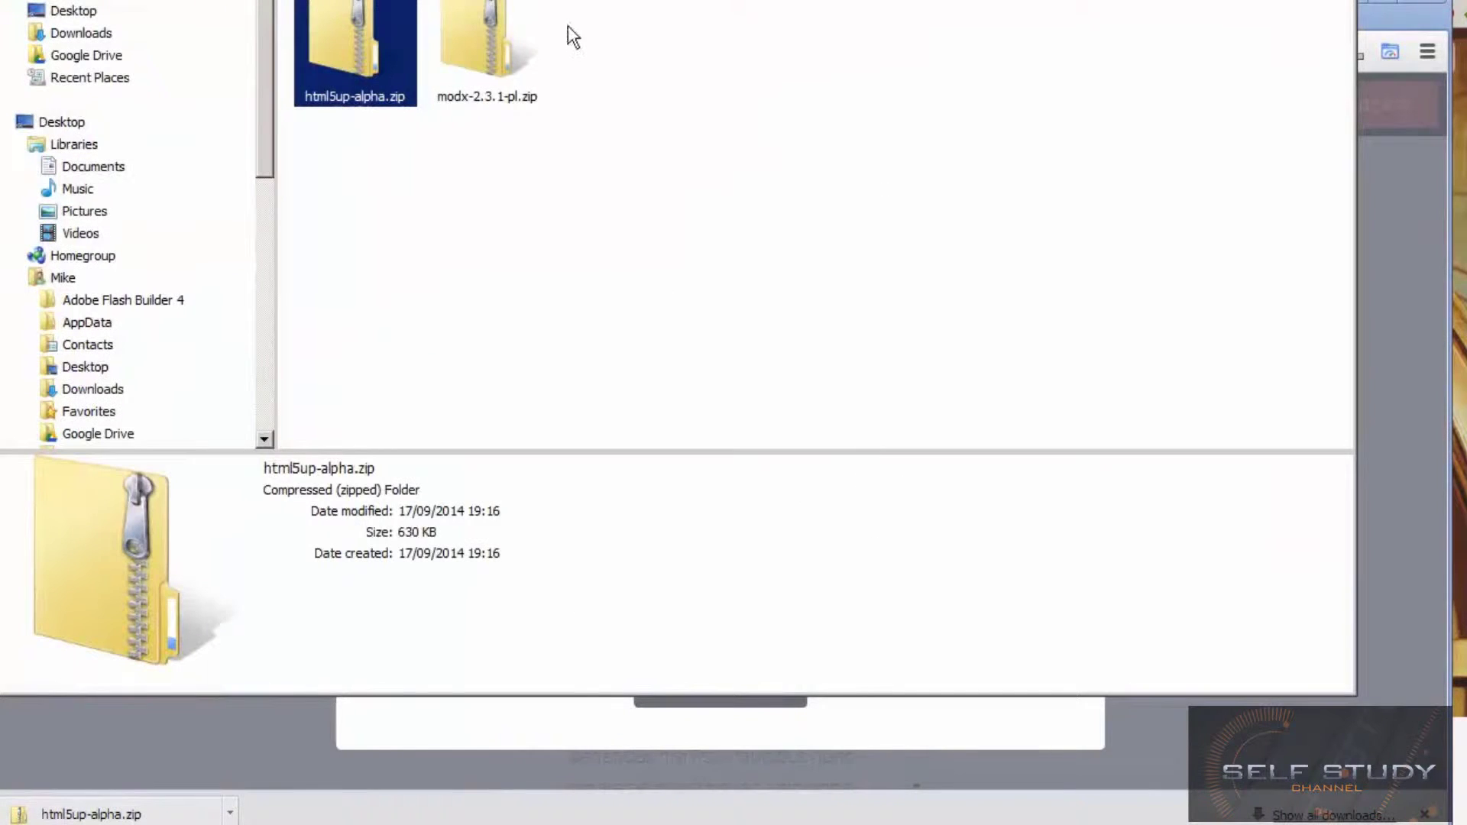
Step: Extract html5up-alpha.zip into the Downloads folder and open its index.html in Chrome
right_click(347, 30)
click(405, 113)
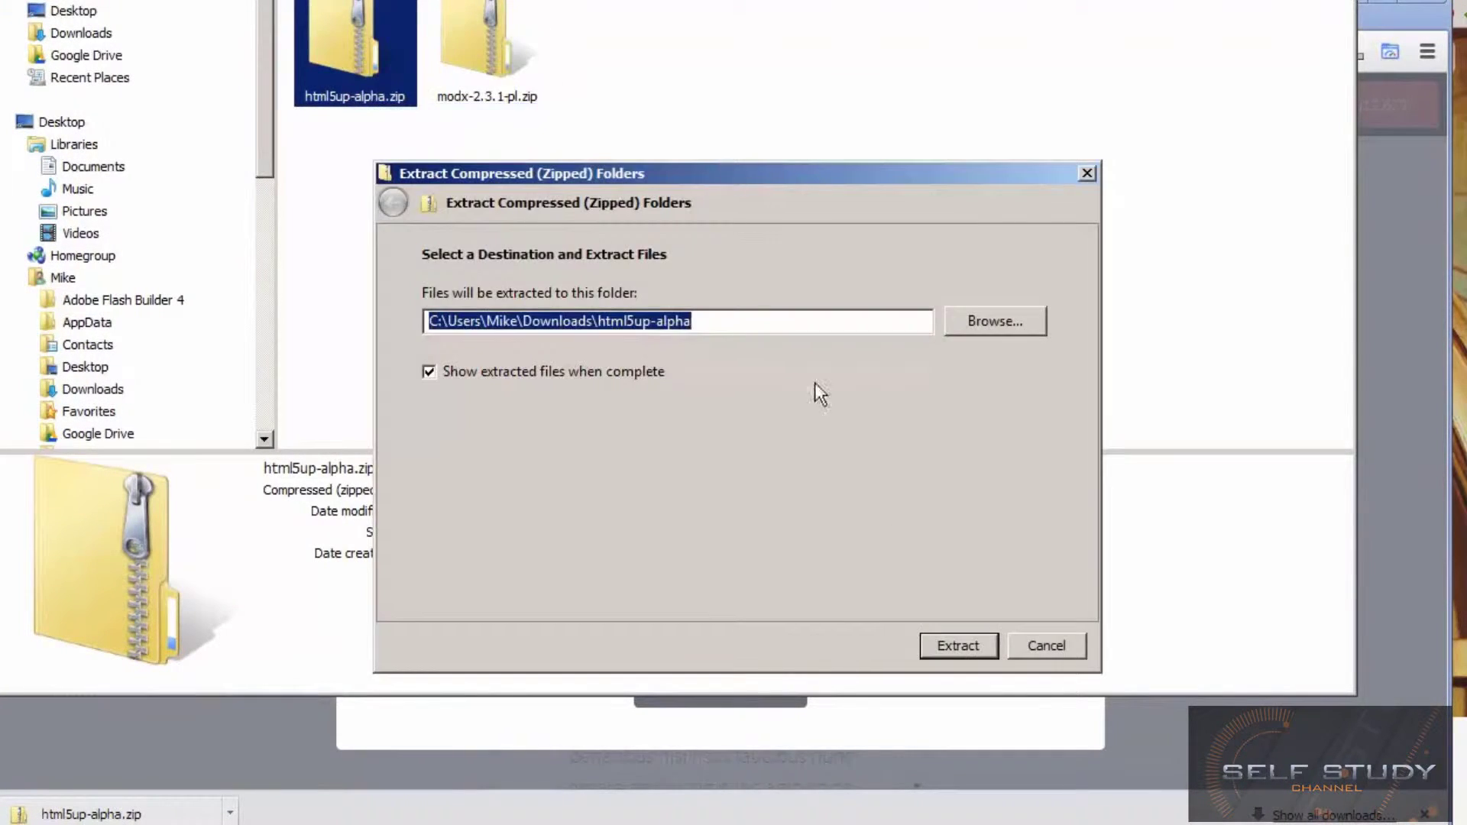
click(961, 646)
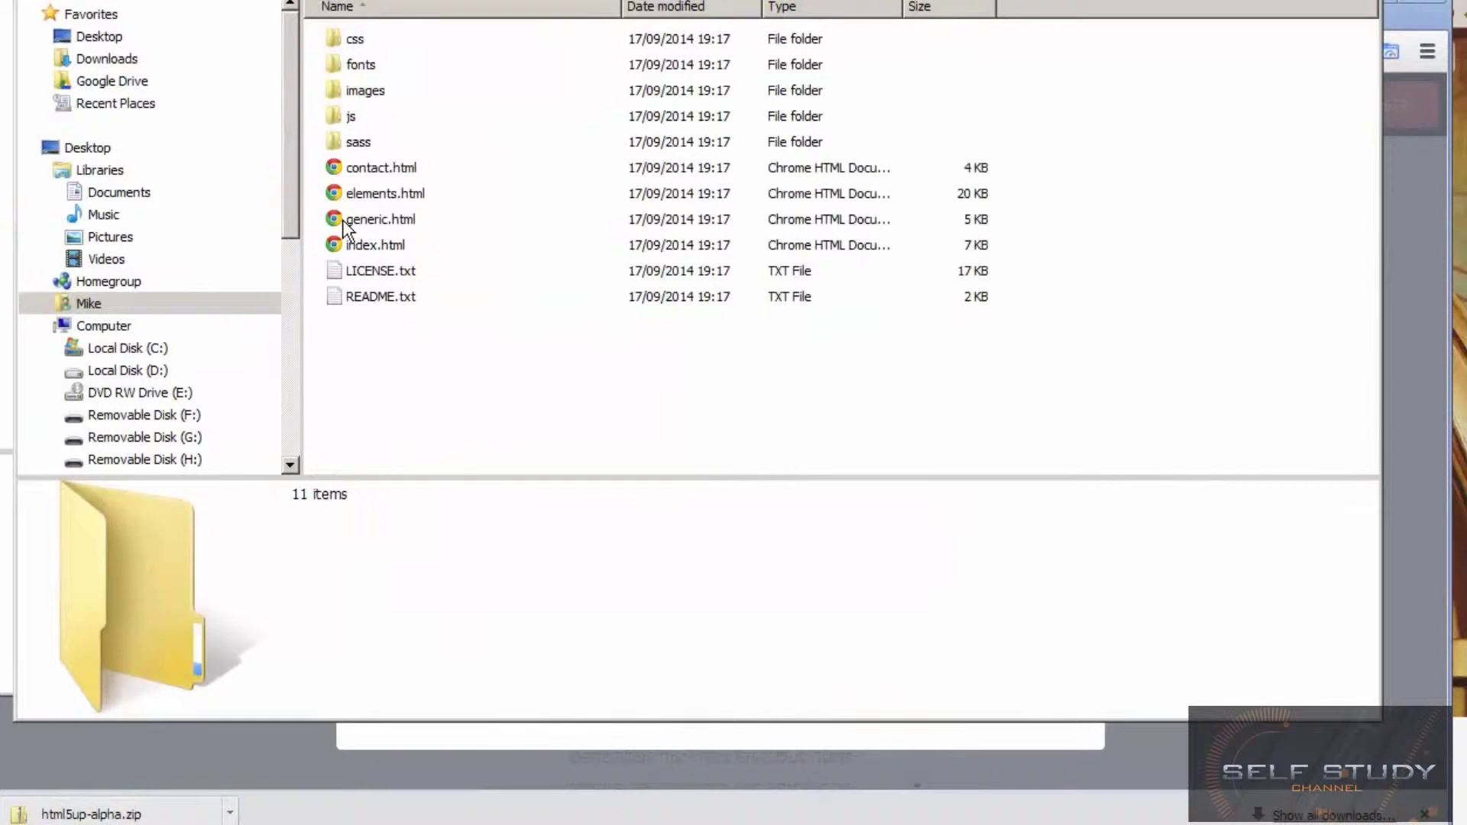
double_click(354, 239)
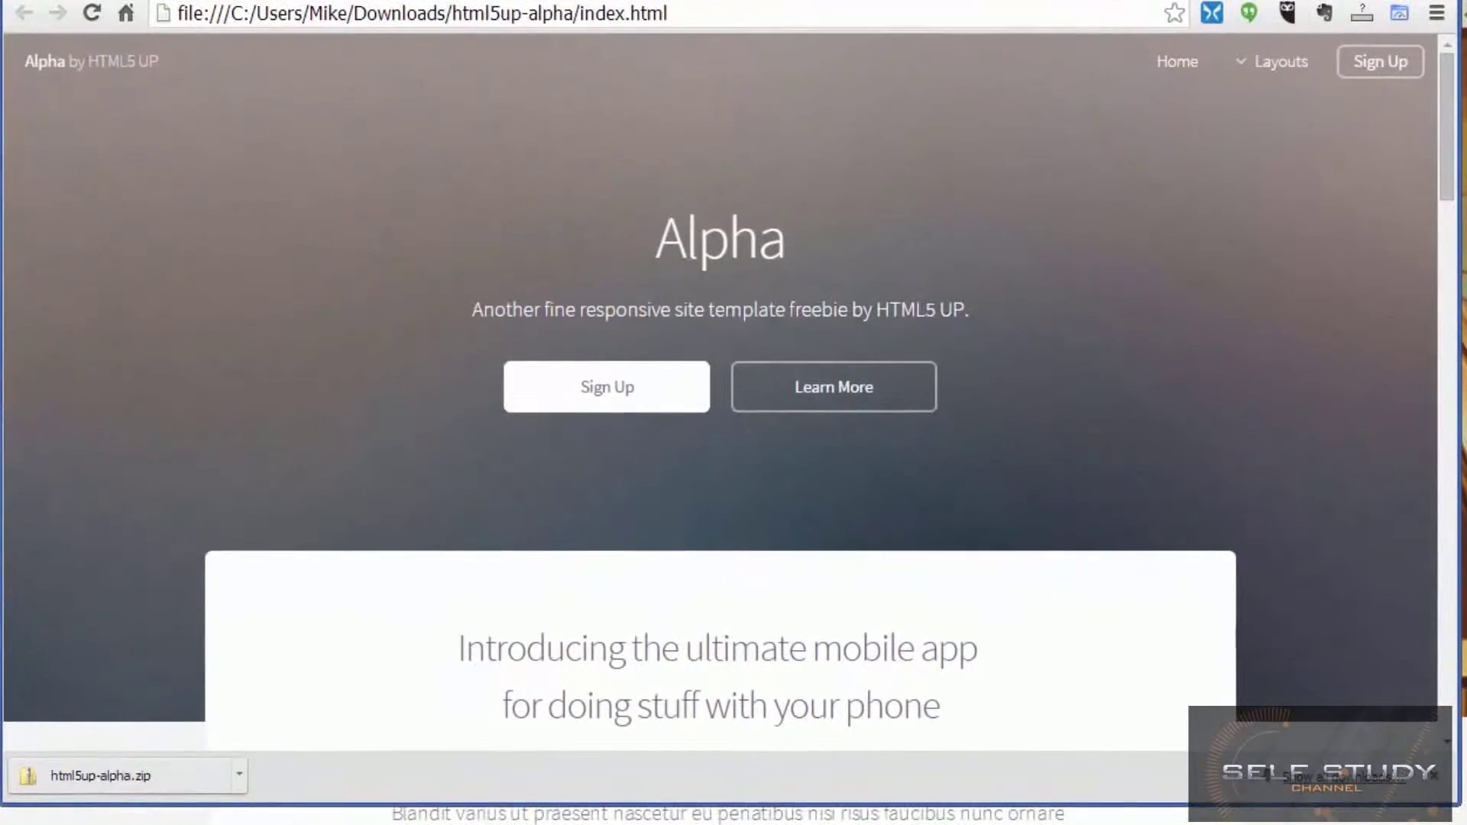
Step: Scroll down through the local Alpha index.html page and back to the top
scroll(1342, 353, down, 2)
scroll(1342, 353, up, 2)
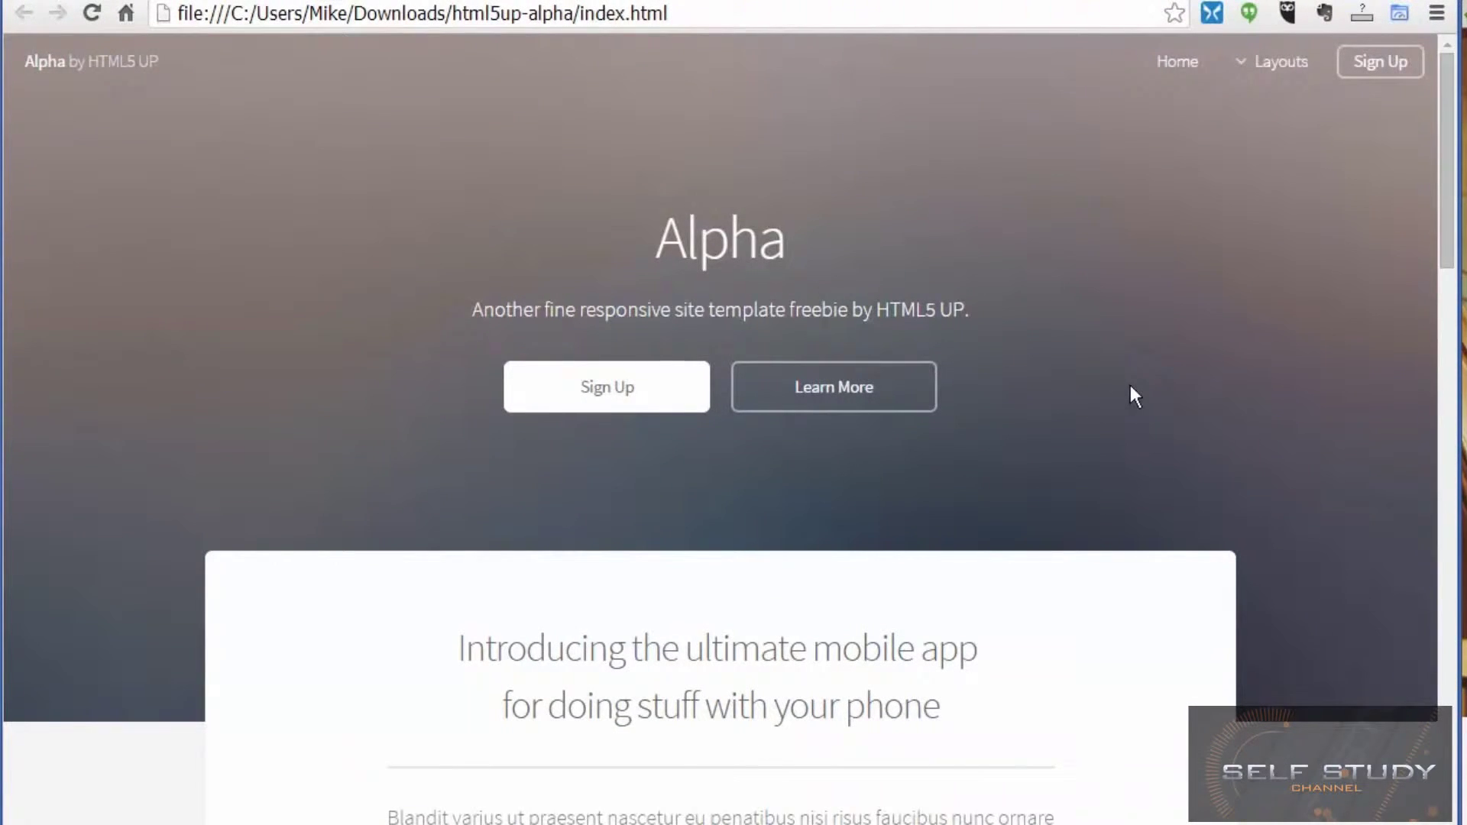
scroll(1133, 393, down, 4)
scroll(1133, 392, up, 4)
scroll(1223, 363, down, 8)
scroll(1223, 367, up, 8)
scroll(1284, 683, down, 20)
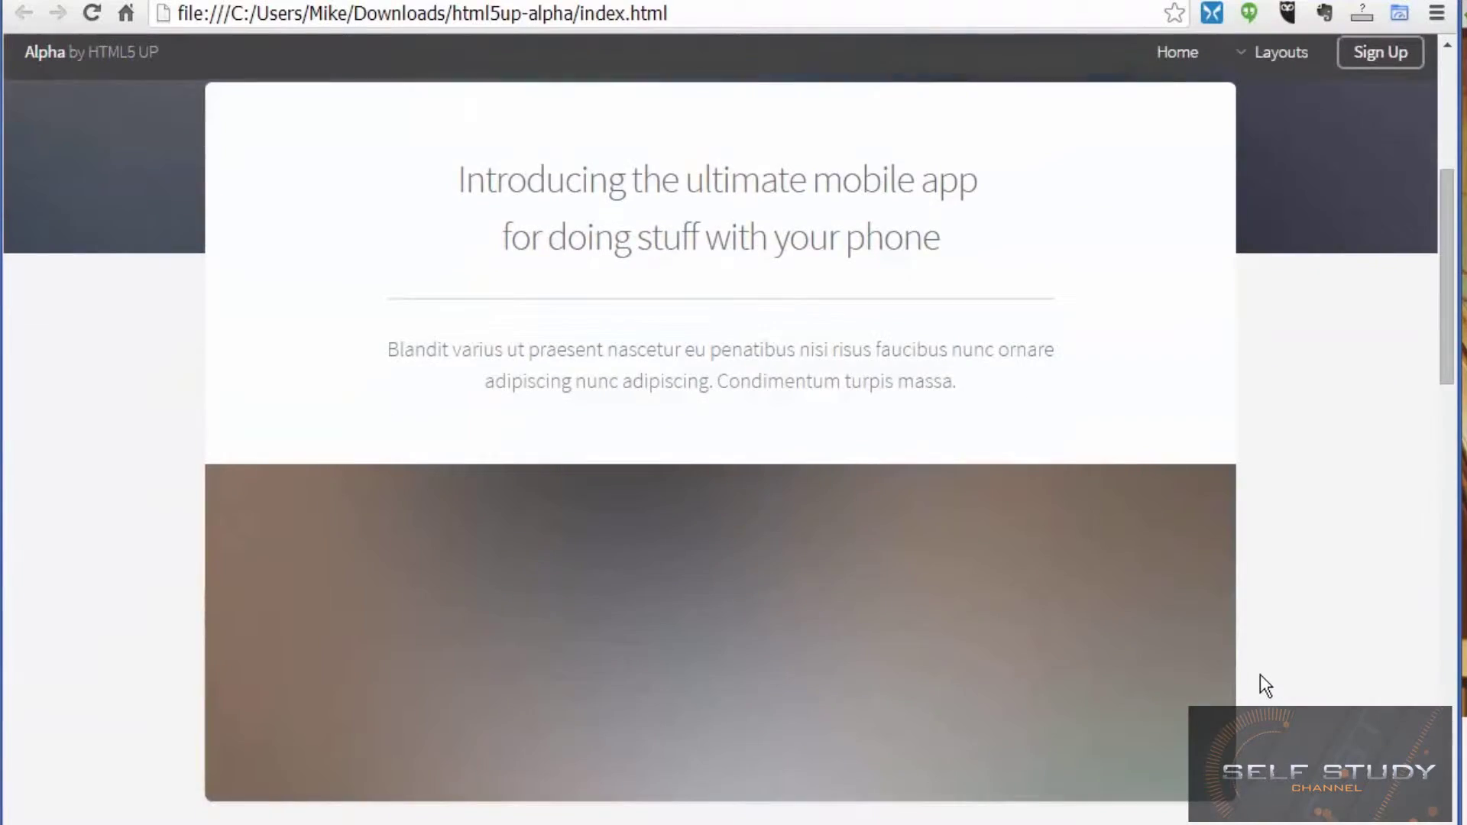
scroll(1257, 673, up, 20)
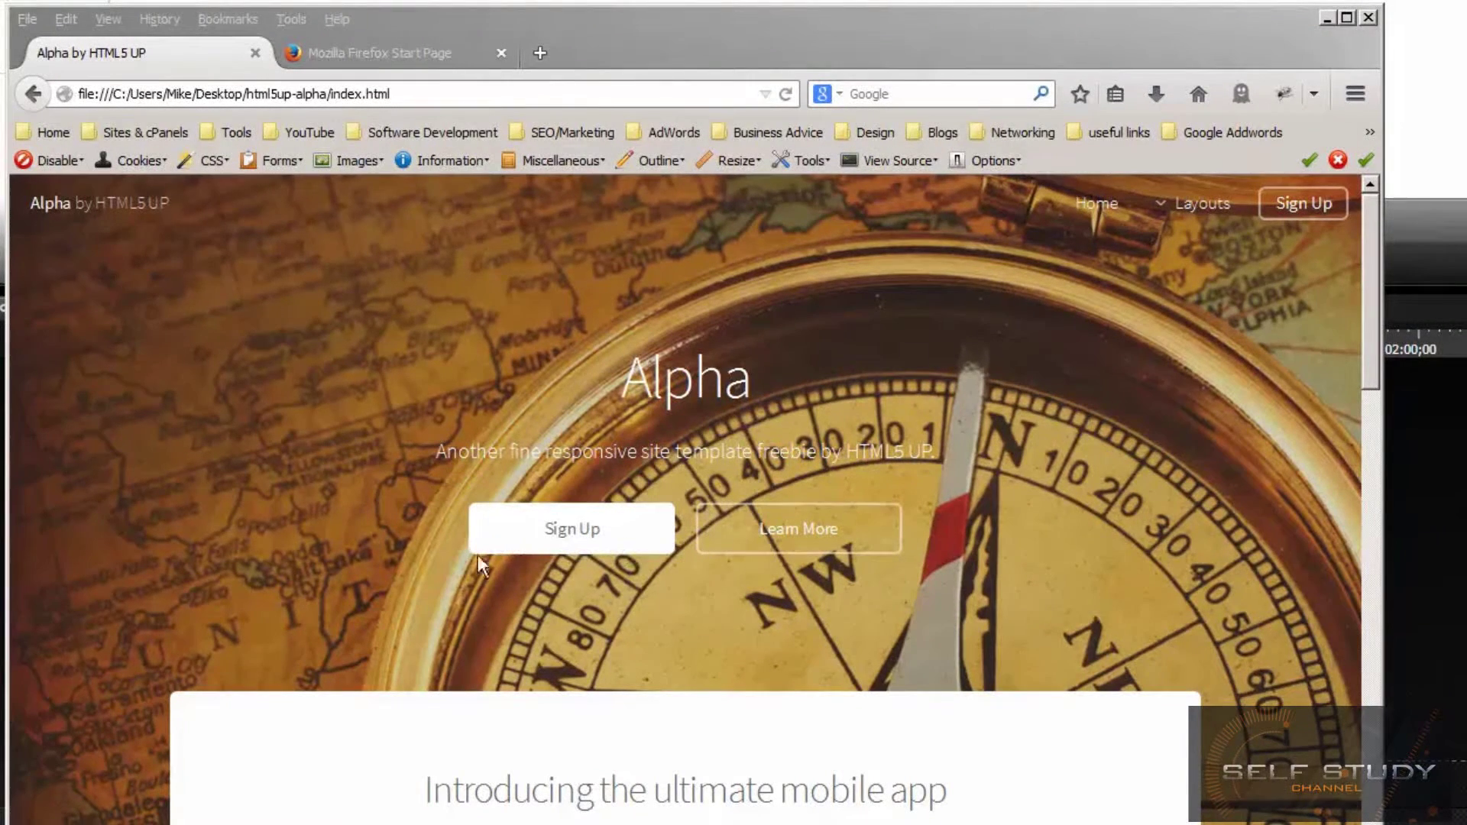
Step: Move the Firefox window lower and open Firebug with F12
mouse_move(603, 7)
mouse_down()
mouse_move(605, 159)
mouse_move(627, 52)
mouse_move(610, 3)
mouse_up()
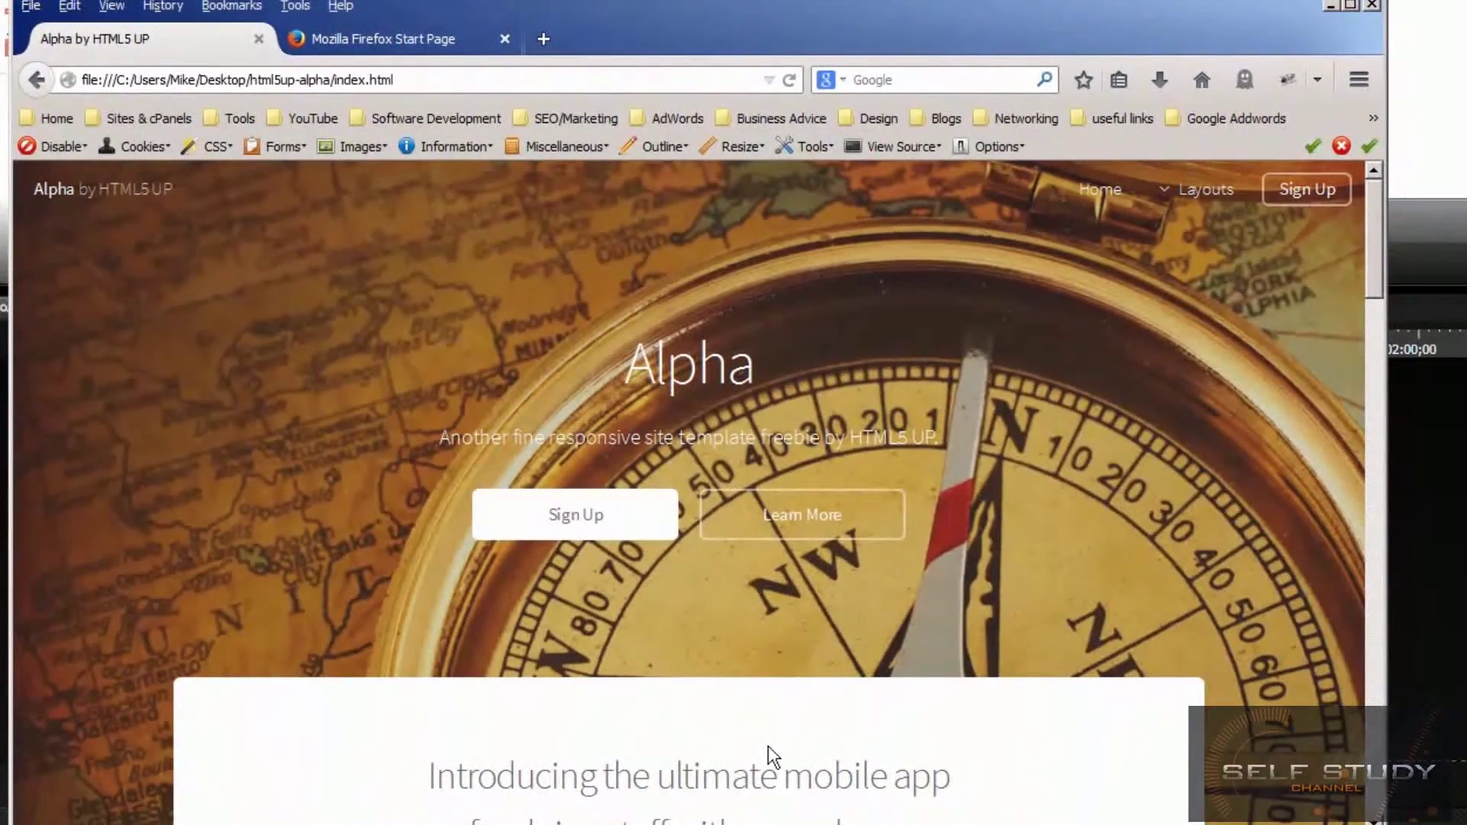
key(F12)
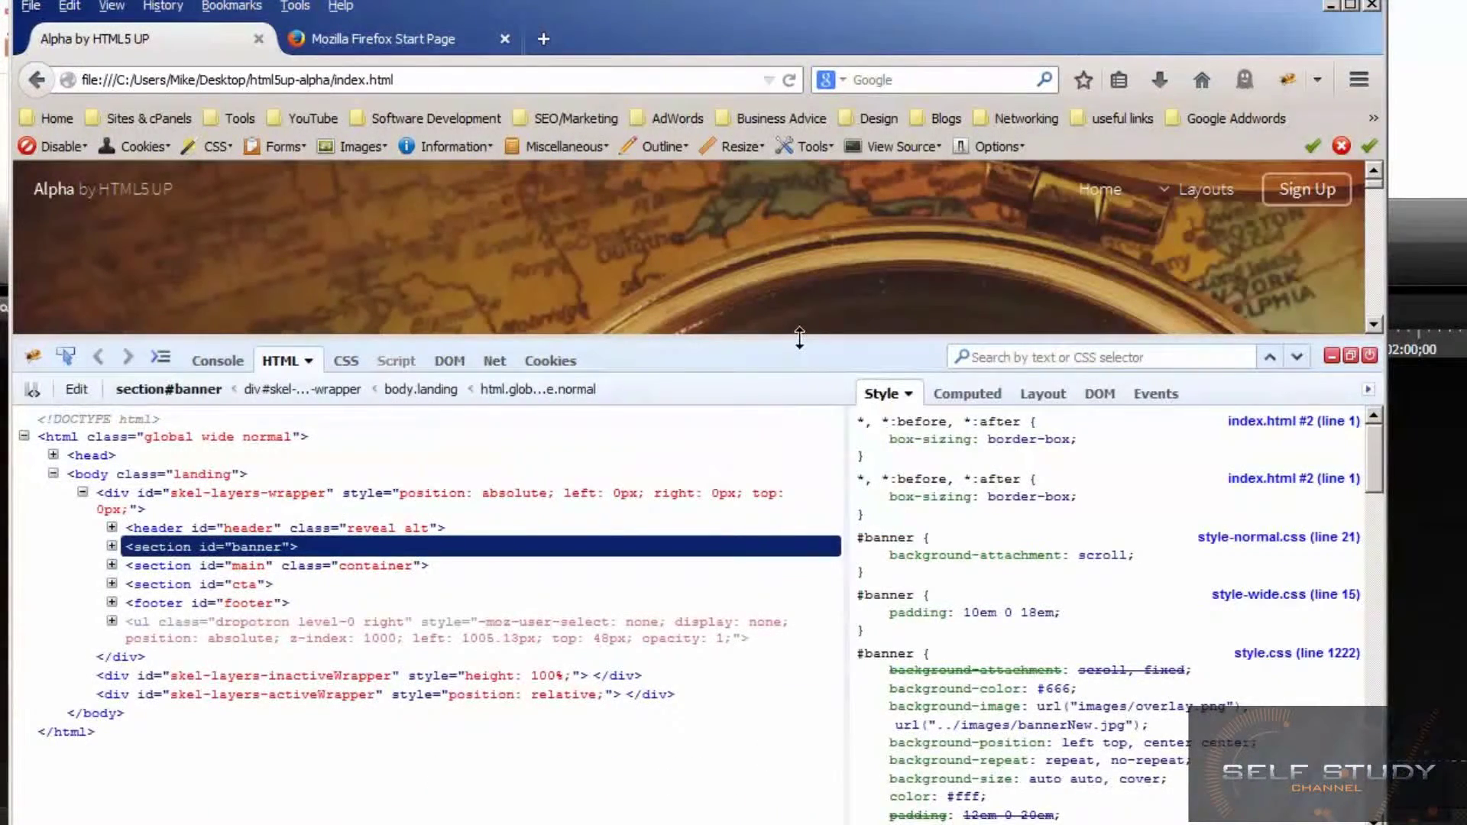
Step: Enlarge the page pane and inspect the banner section to reveal its bannerNew.jpg #banner rule
drag(799, 338, 778, 442)
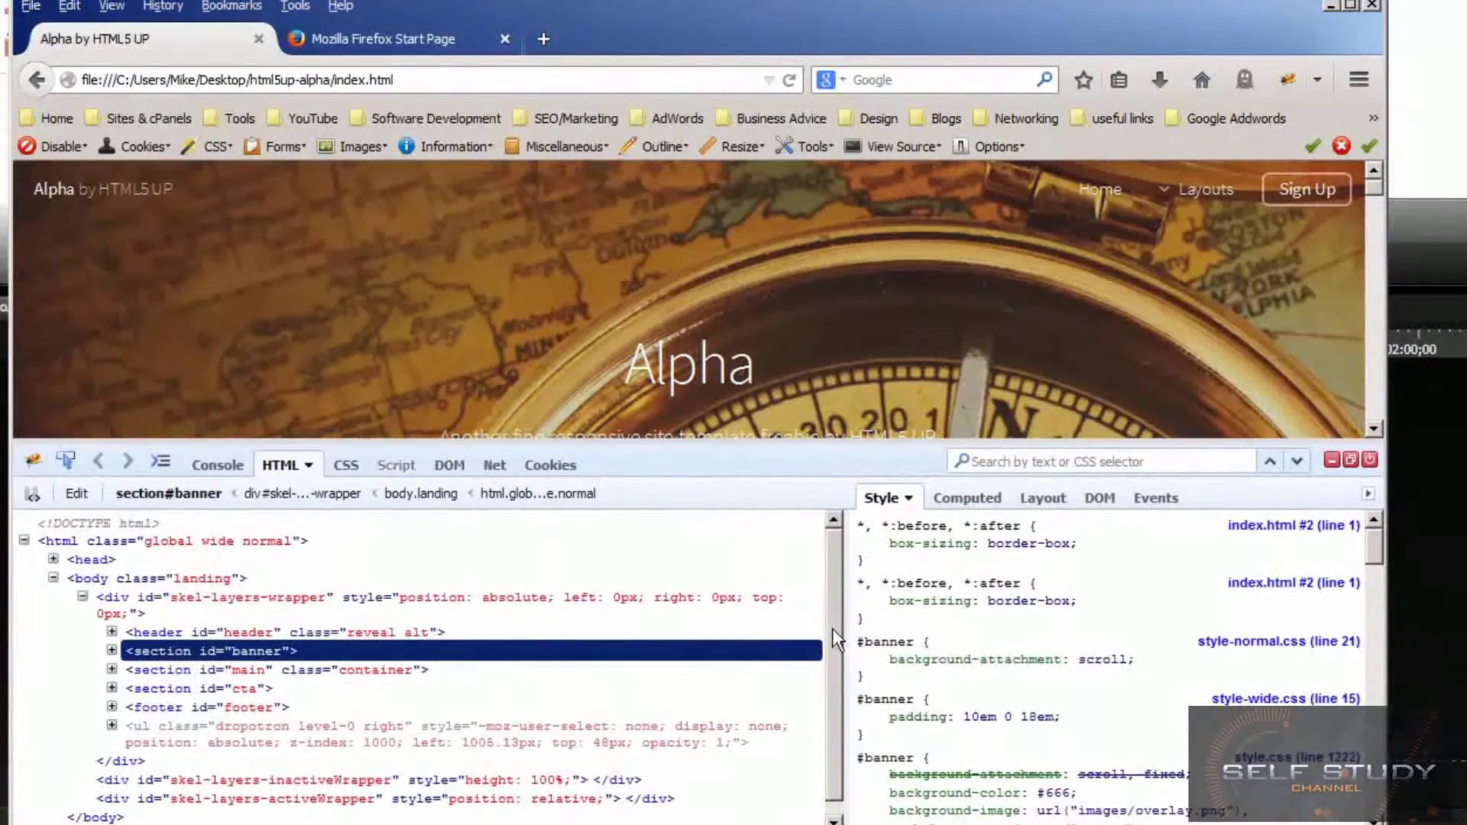
scroll(831, 628, down, 1)
scroll(840, 636, up, 1)
click(68, 457)
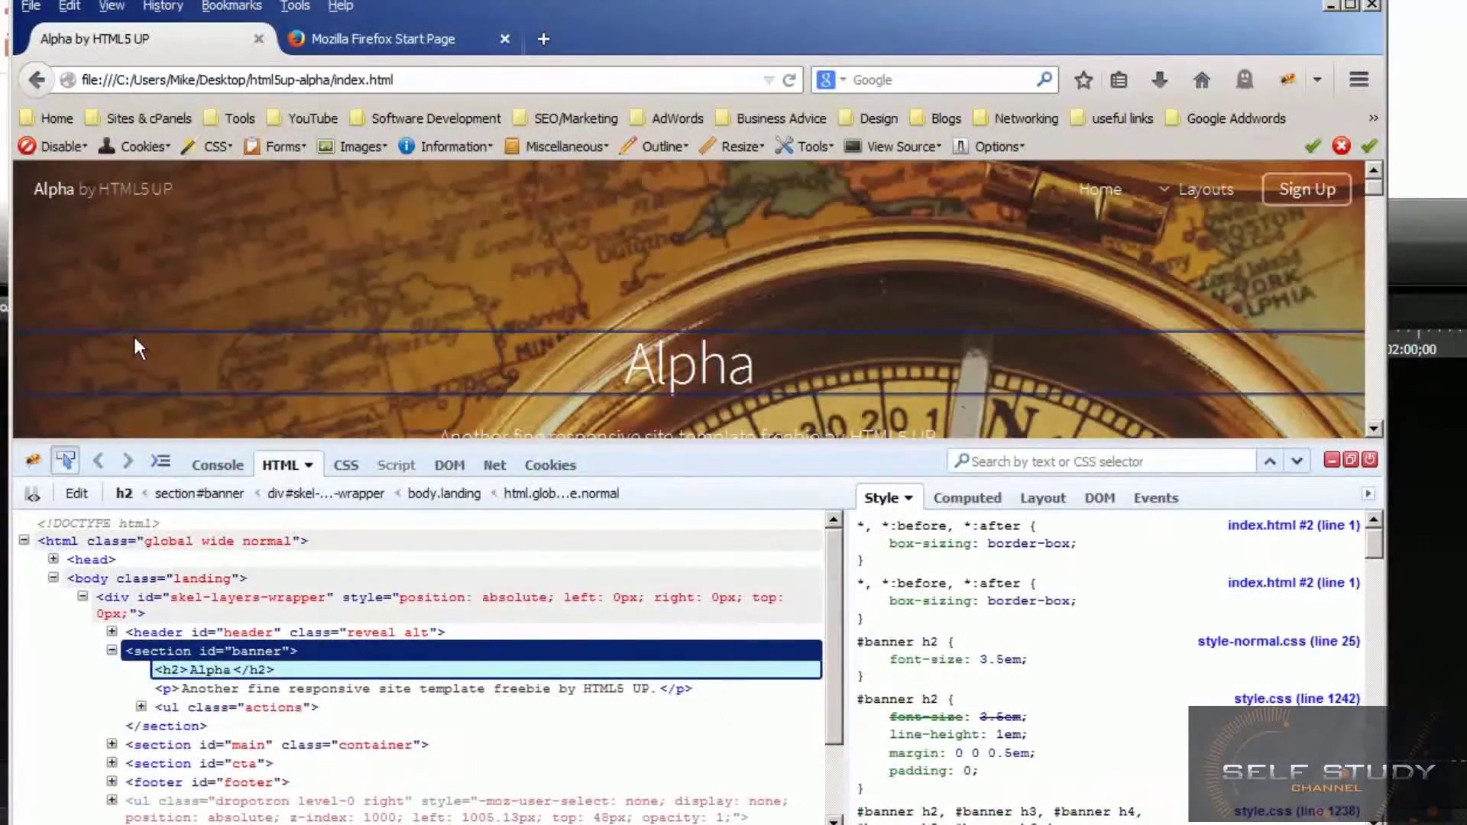
click(106, 335)
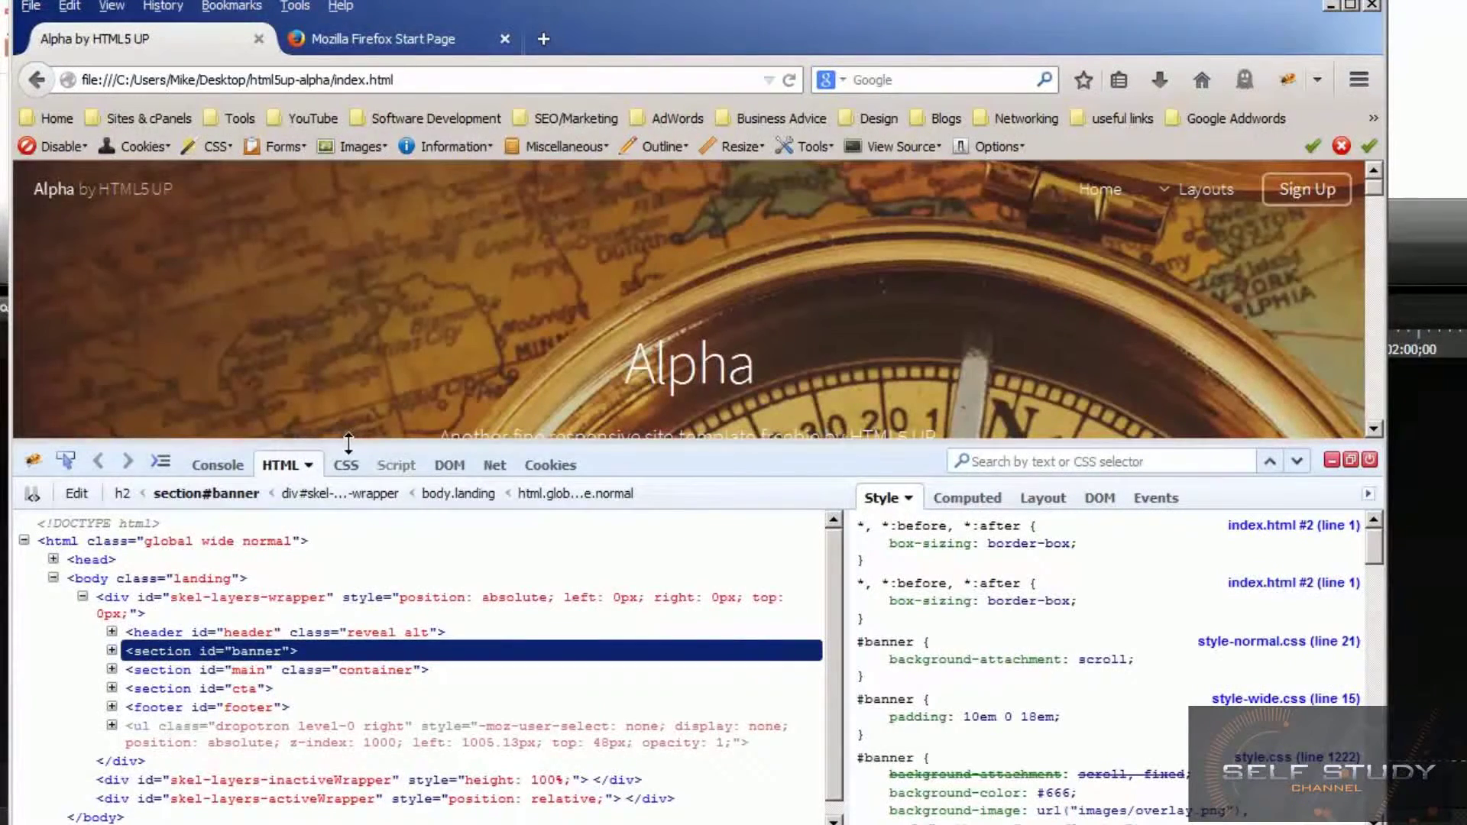
drag(354, 443, 350, 493)
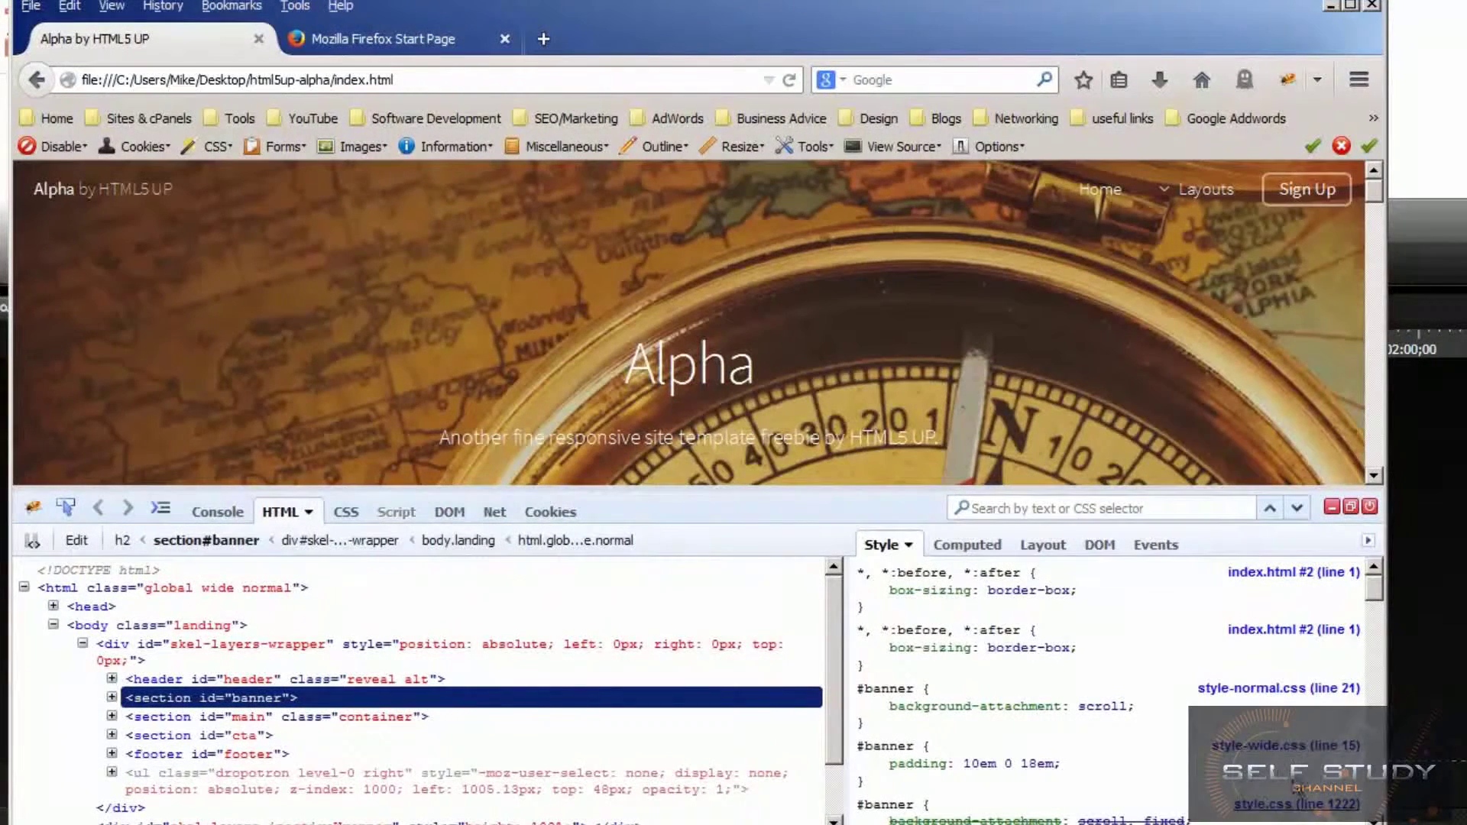
drag(1376, 588, 1377, 612)
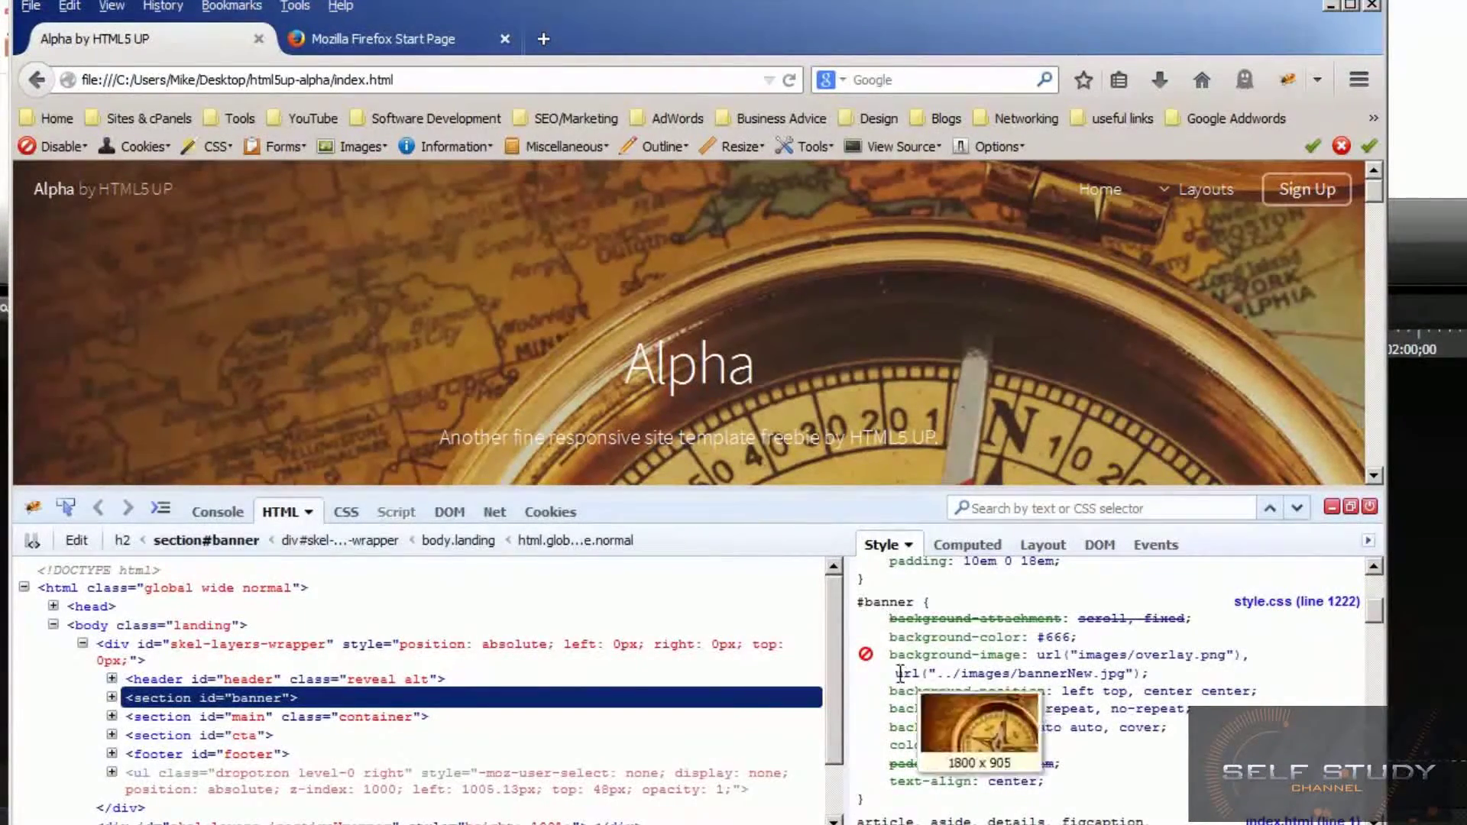
click(865, 655)
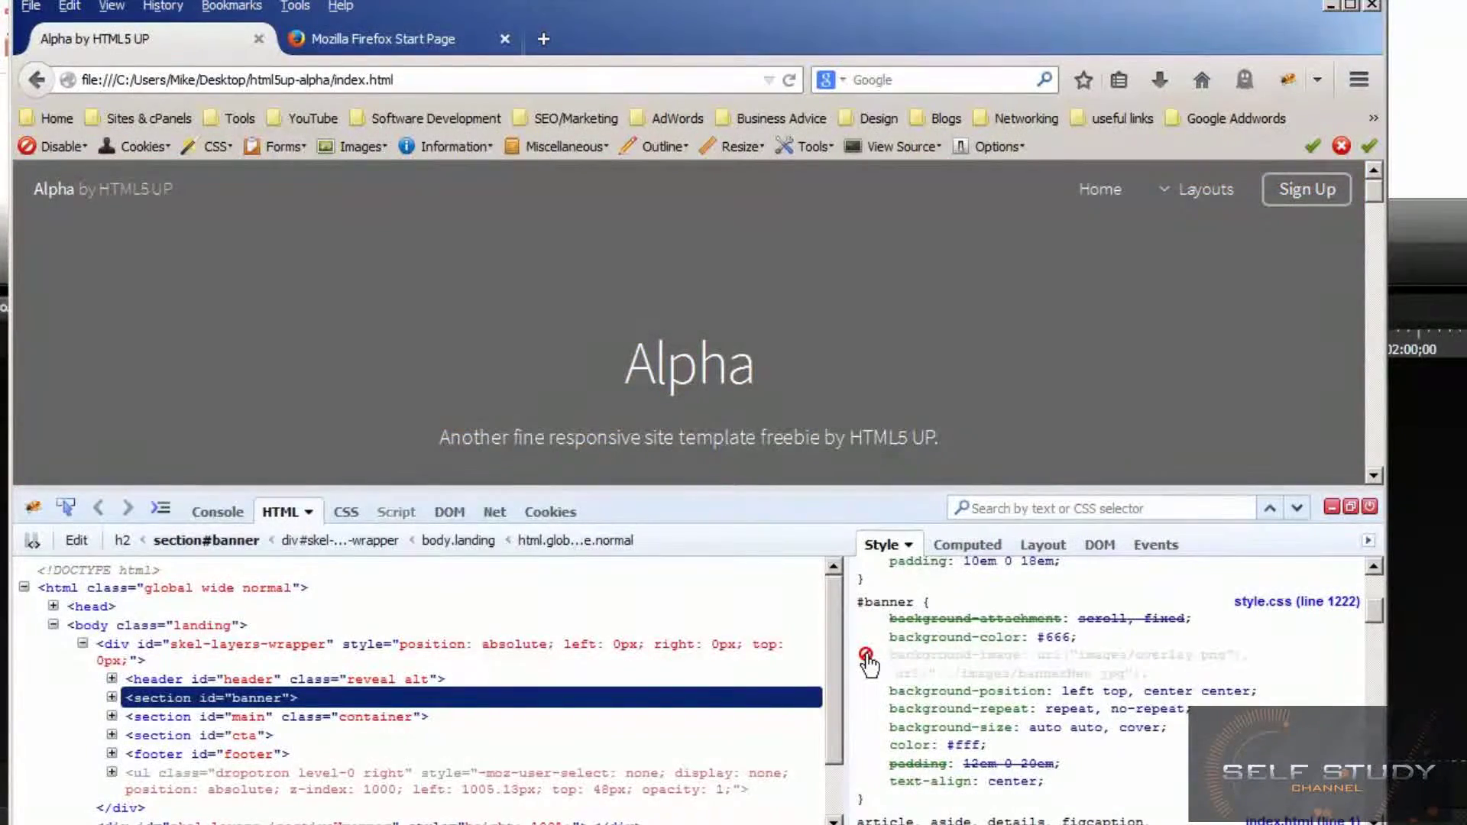
click(865, 654)
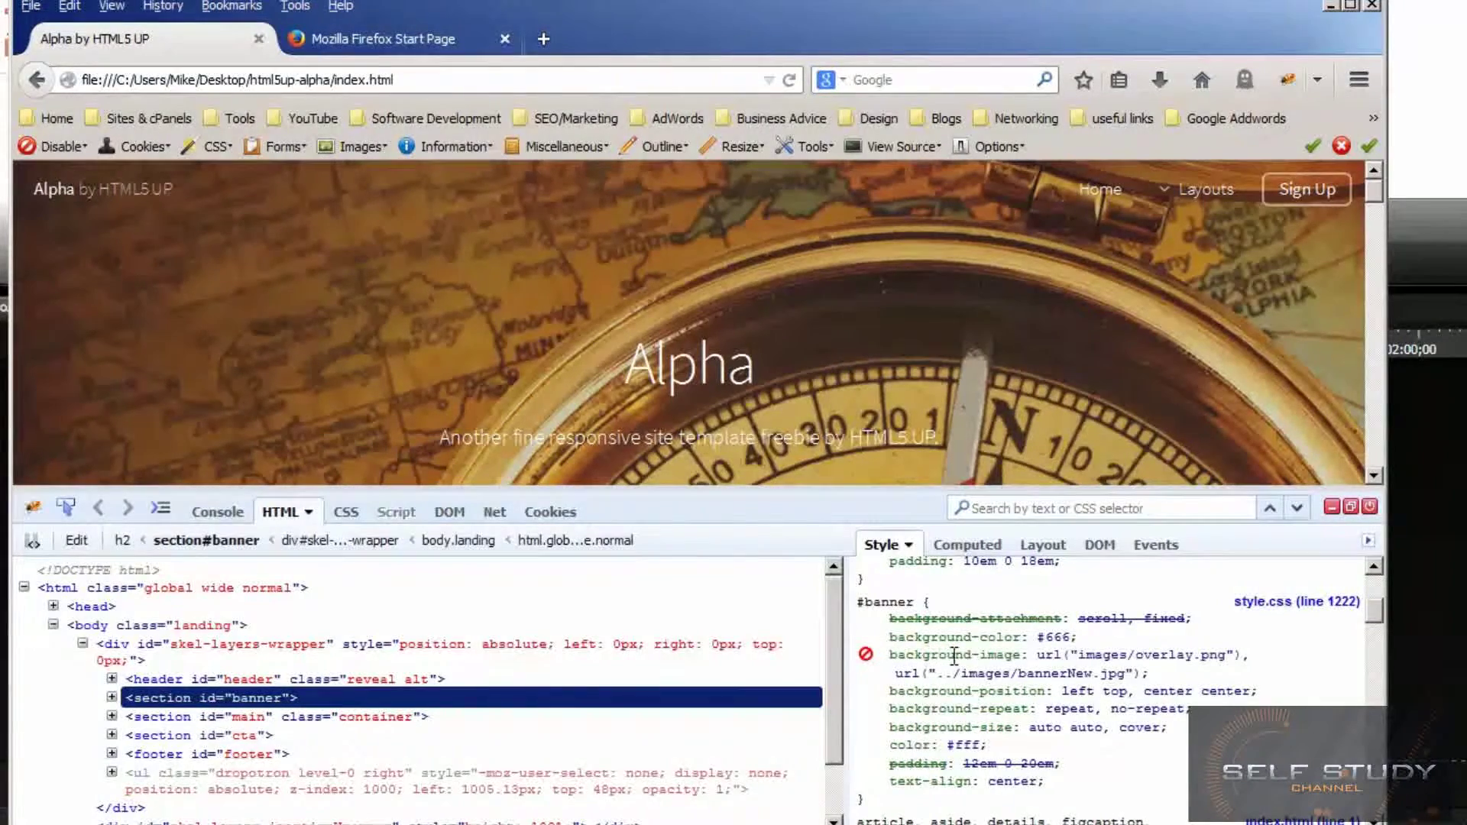
mouse_move(1016, 673)
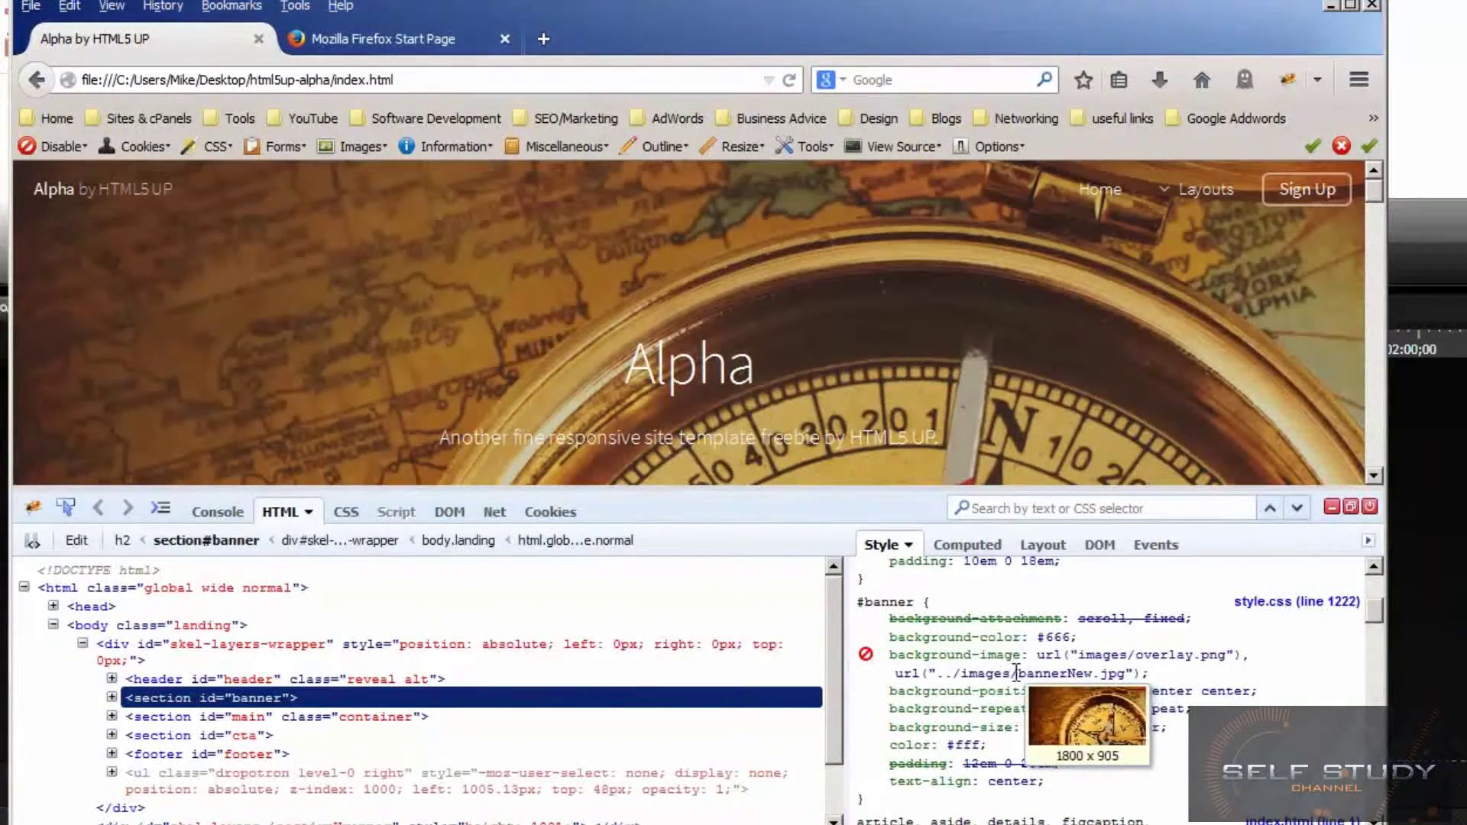
drag(1016, 672, 1140, 672)
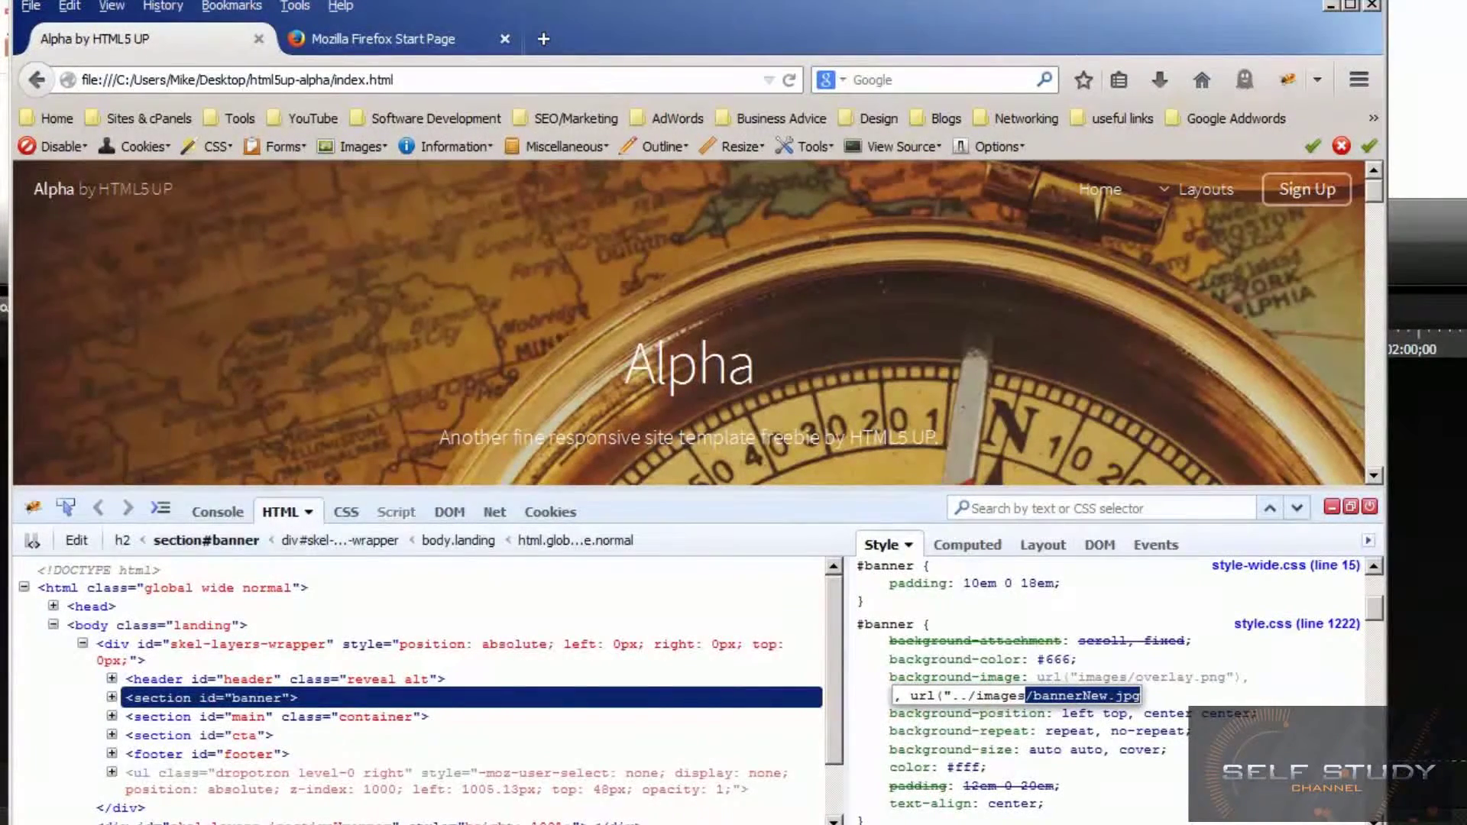
Step: Check style.css in the css folder, then marquee-select all 11 html5up-alpha items
key(alt+Tab)
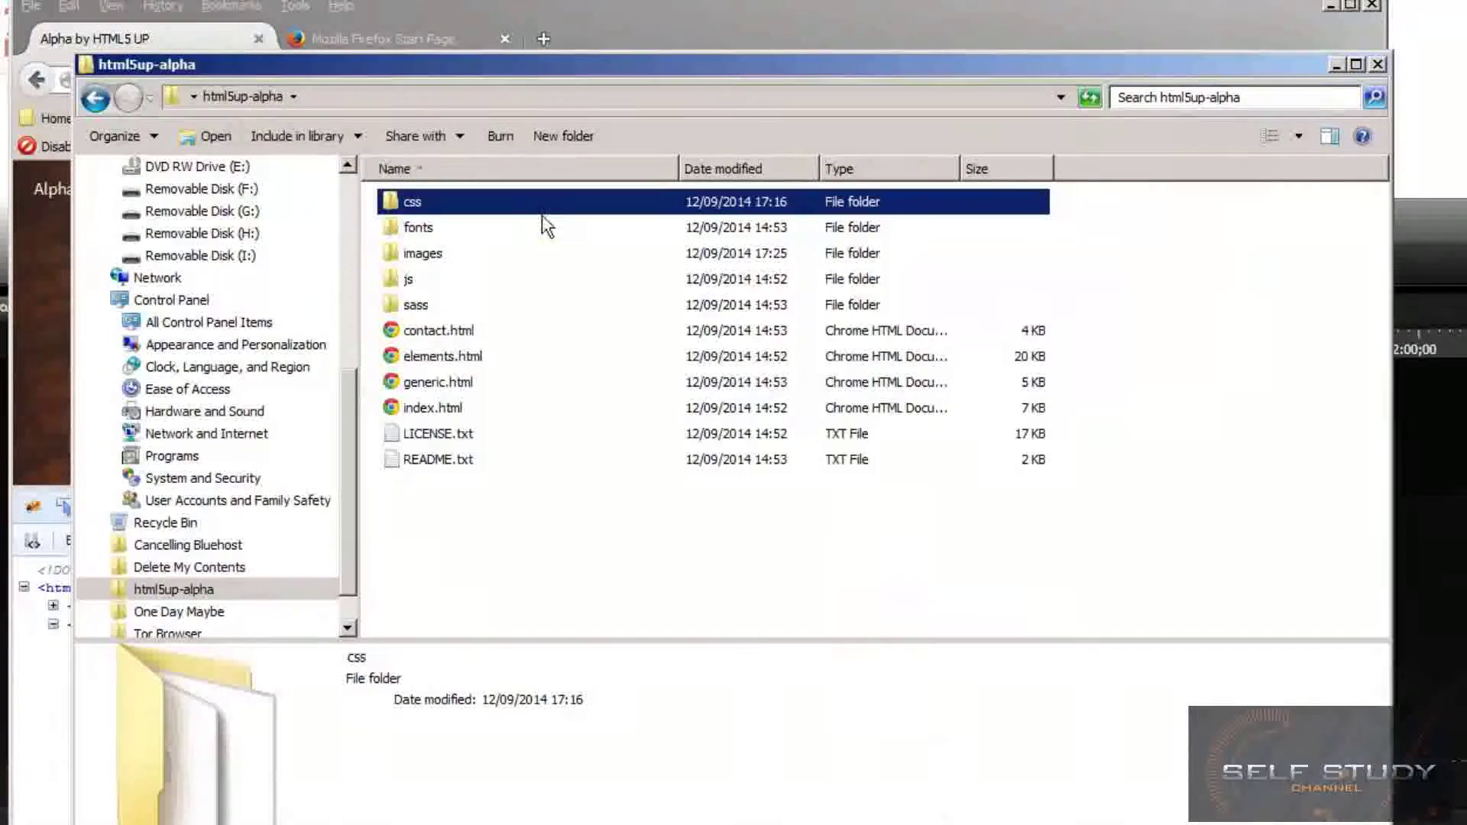
double_click(398, 200)
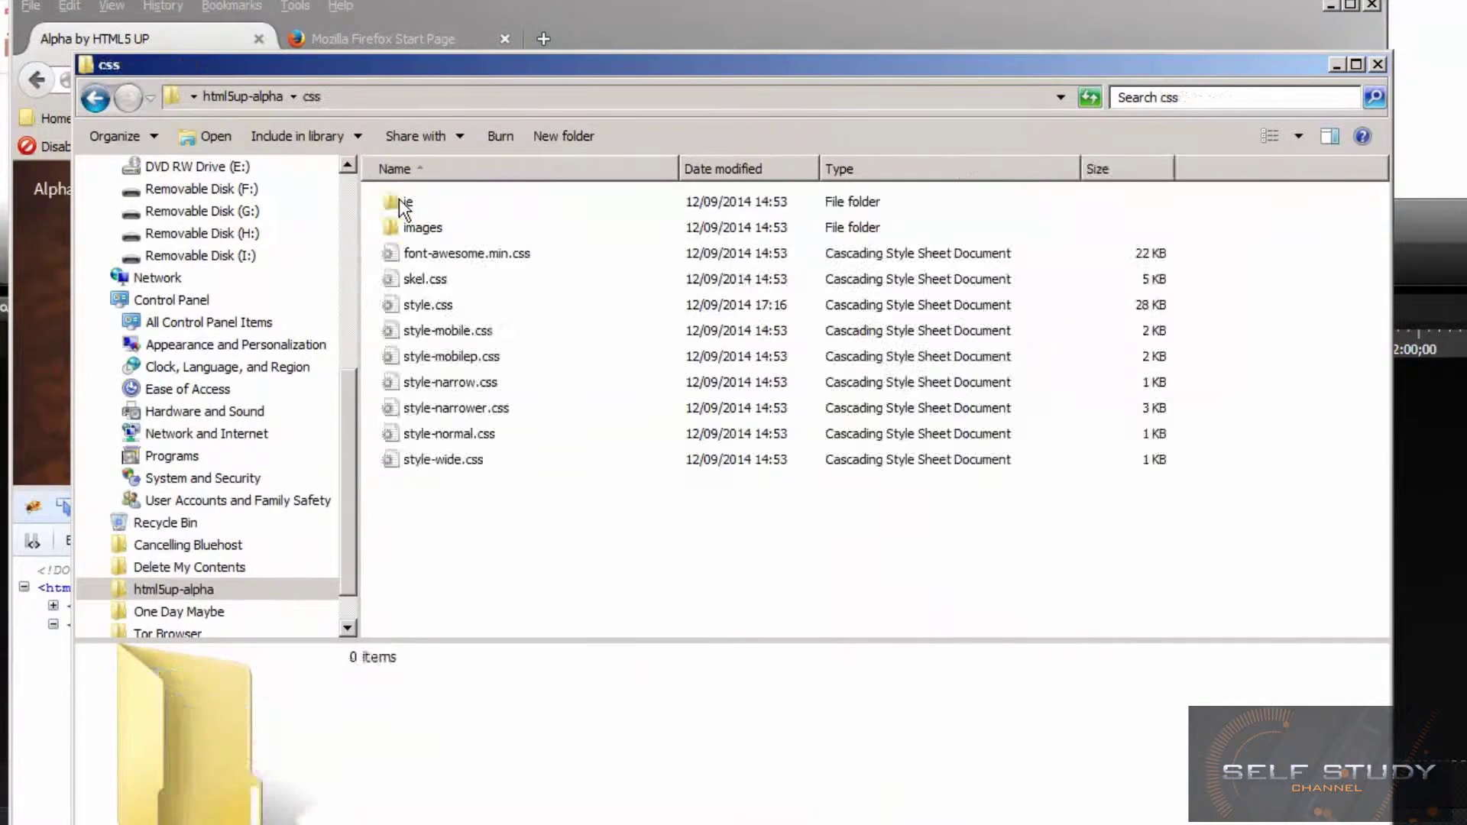
click(413, 303)
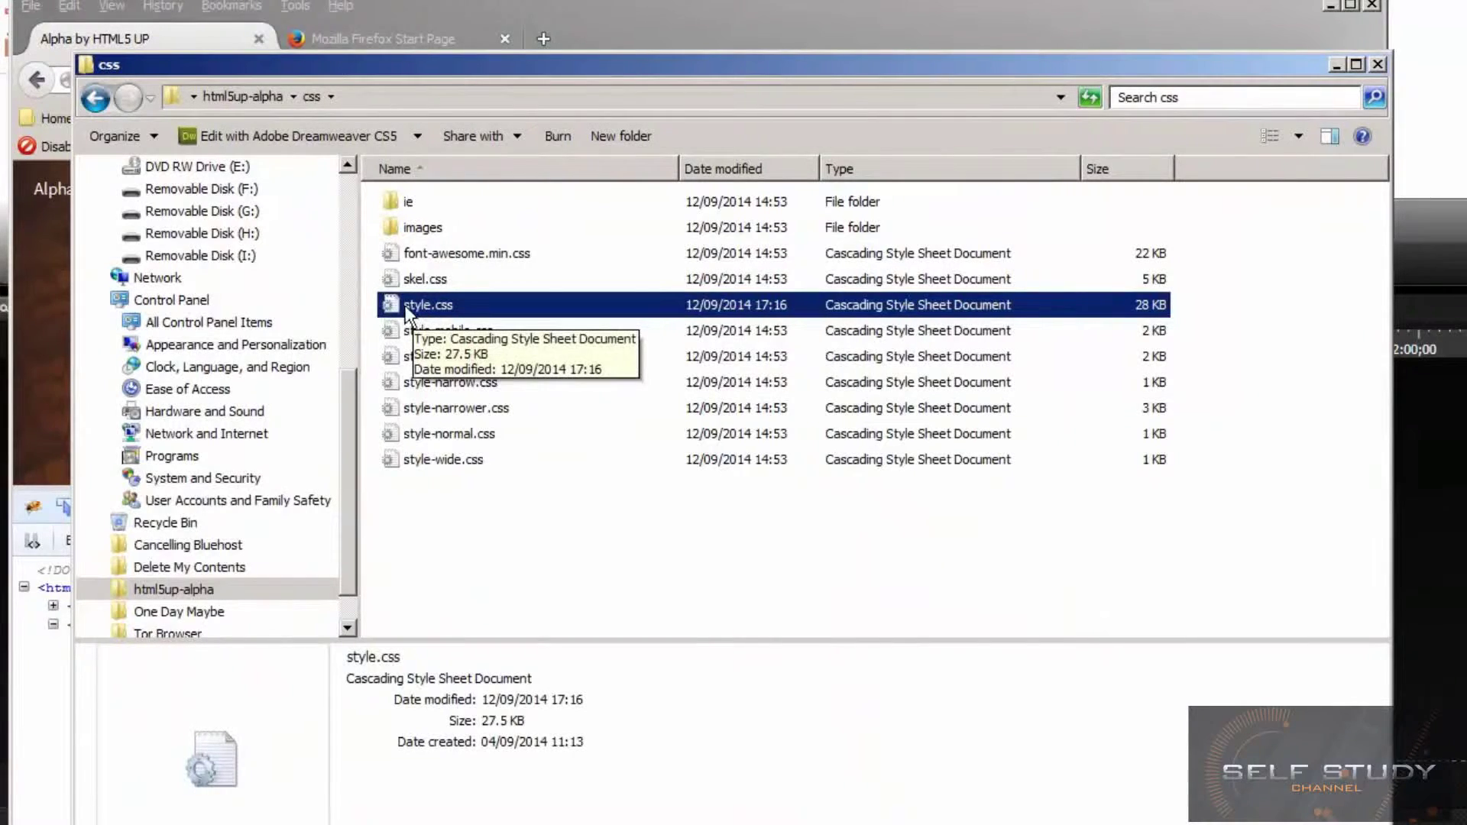
key(alt+Tab)
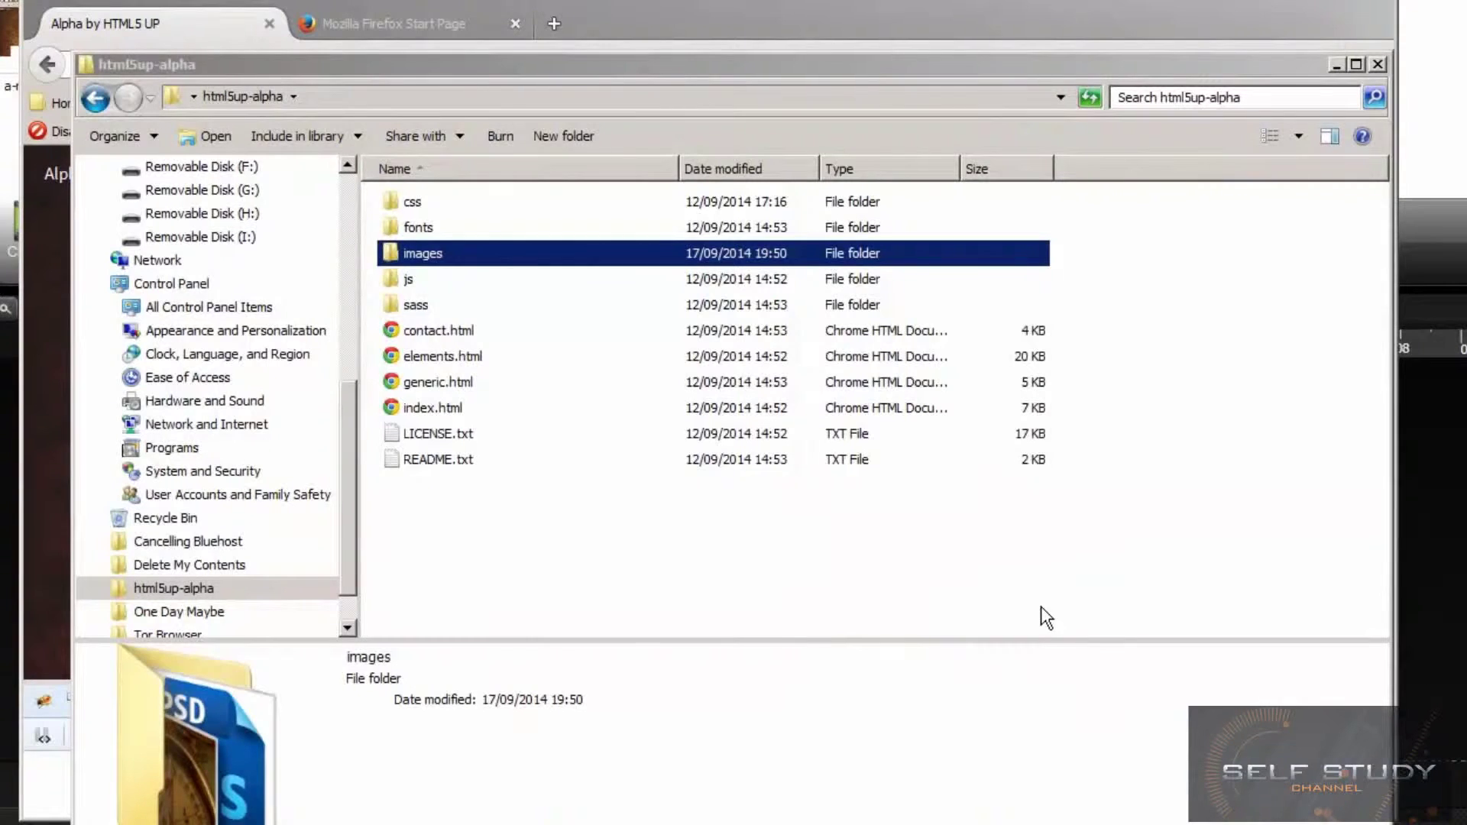
drag(510, 494, 379, 193)
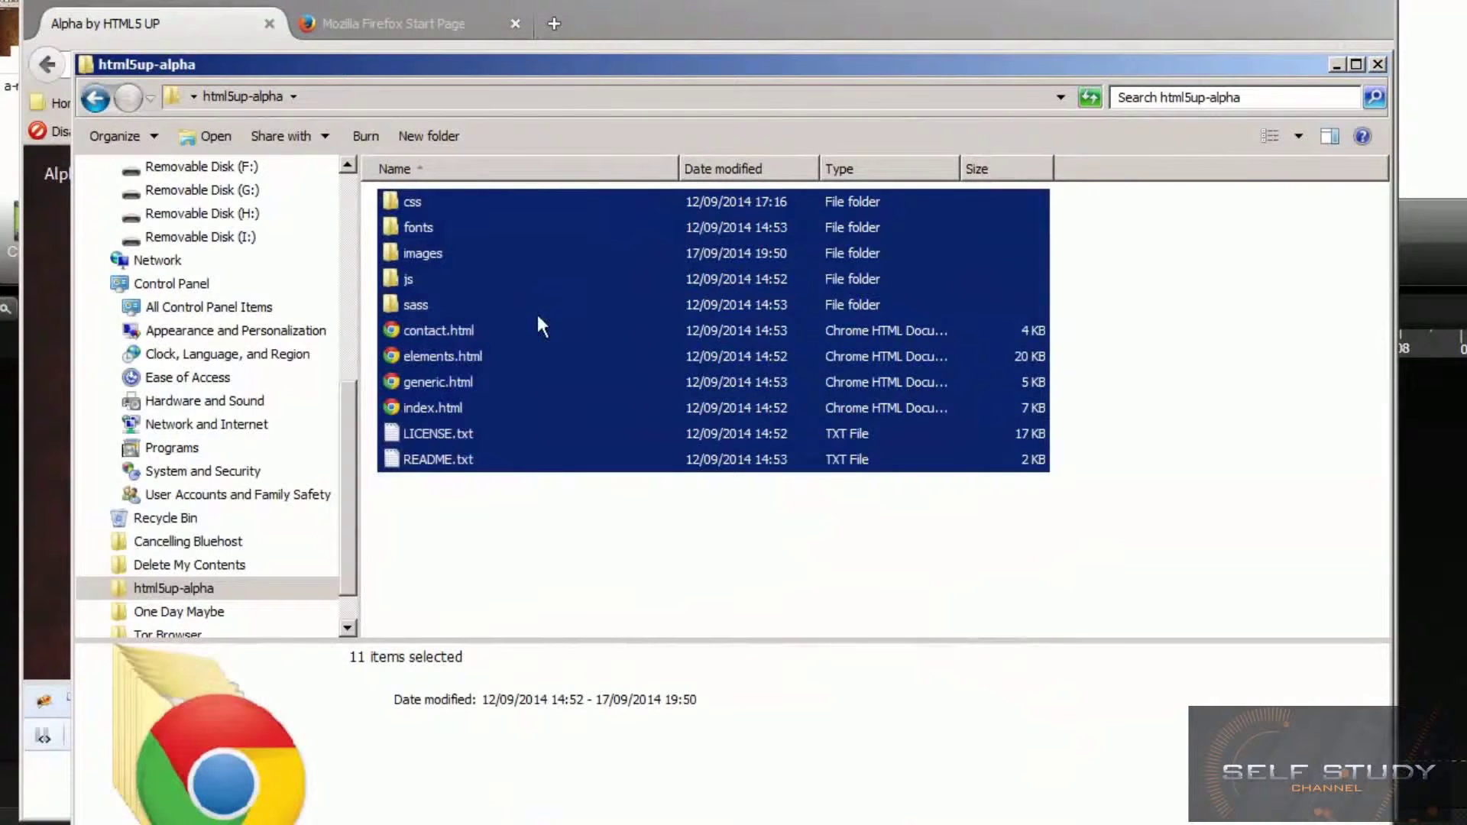